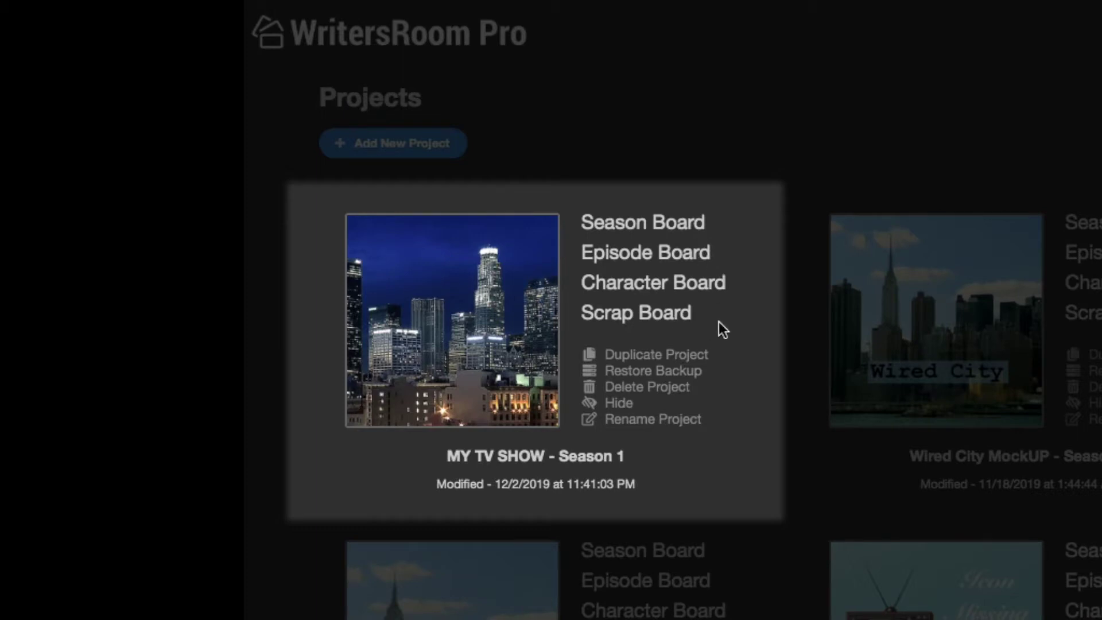
Open the MY TV SHOW season board and zoom out until episodes 101–110 all fit.
{"action": "left_click", "coordinate": [652, 219]}
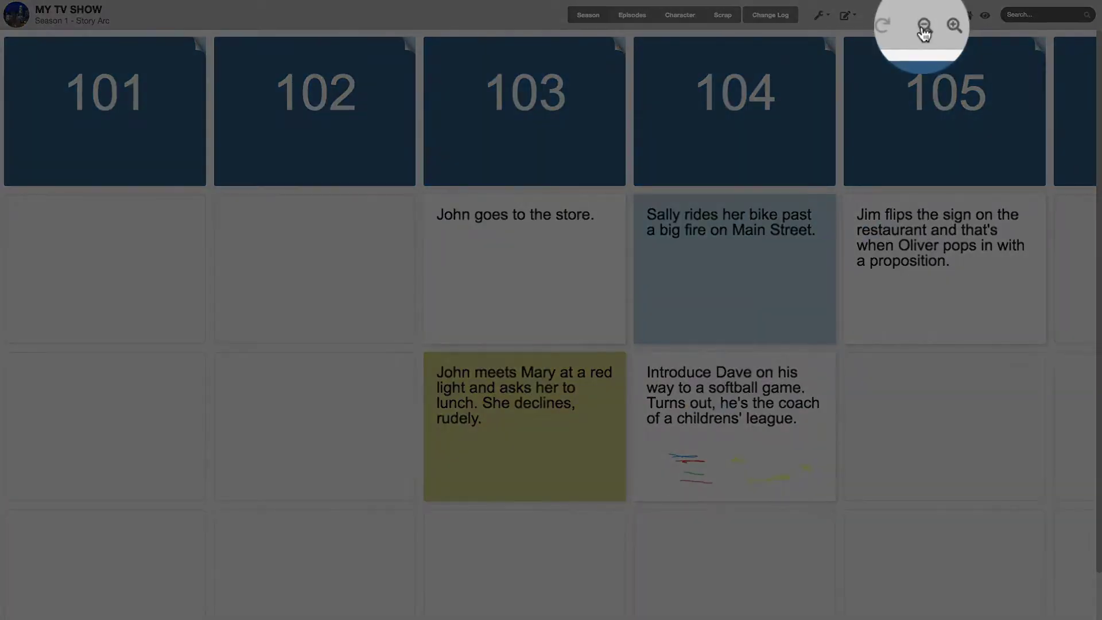
{"action": "left_click", "coordinate": [923, 15]}
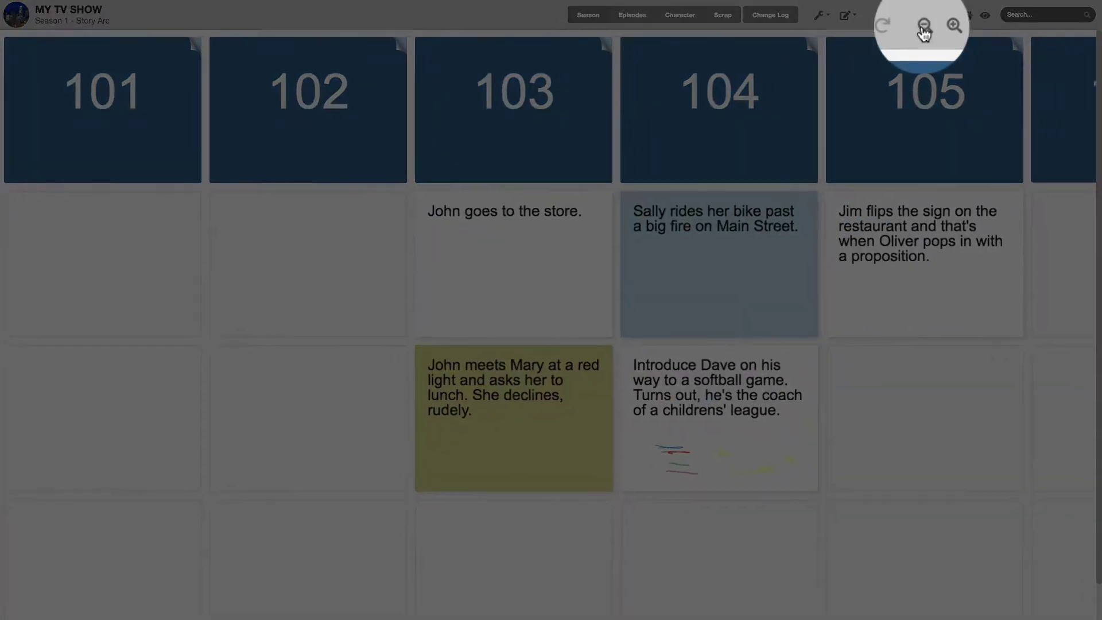
{"action": "left_click", "coordinate": [923, 17]}
{"action": "left_click", "coordinate": [924, 17]}
{"action": "left_click", "coordinate": [924, 17]}
{"action": "left_click", "coordinate": [923, 17]}
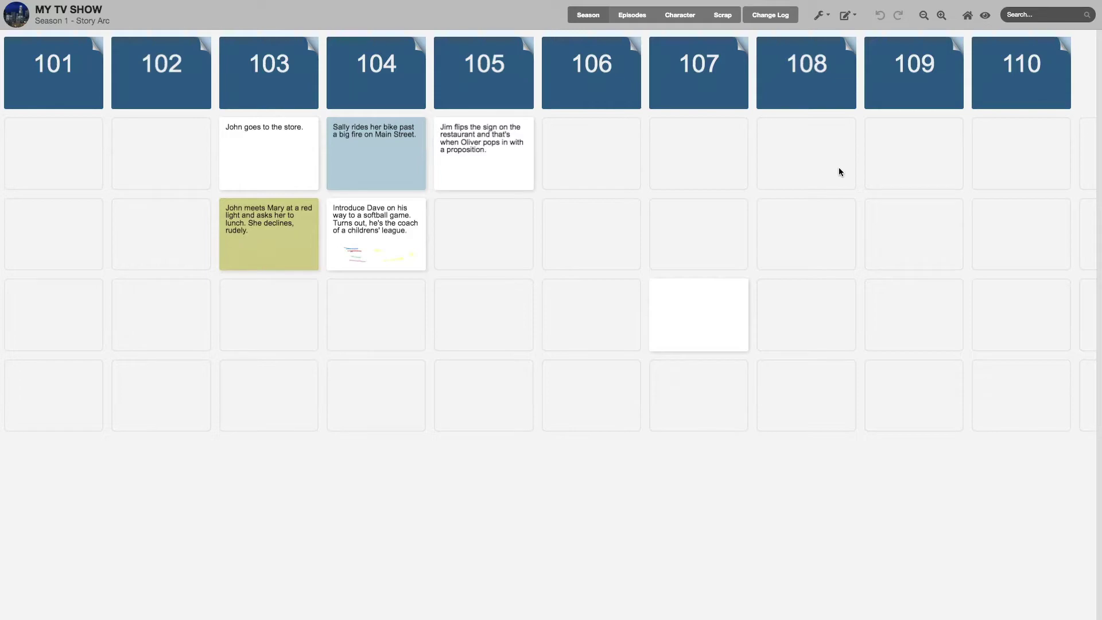
Create a green card reading 'Plot point here.' in episode 105's second row.
{"action": "double_click", "coordinate": [467, 256]}
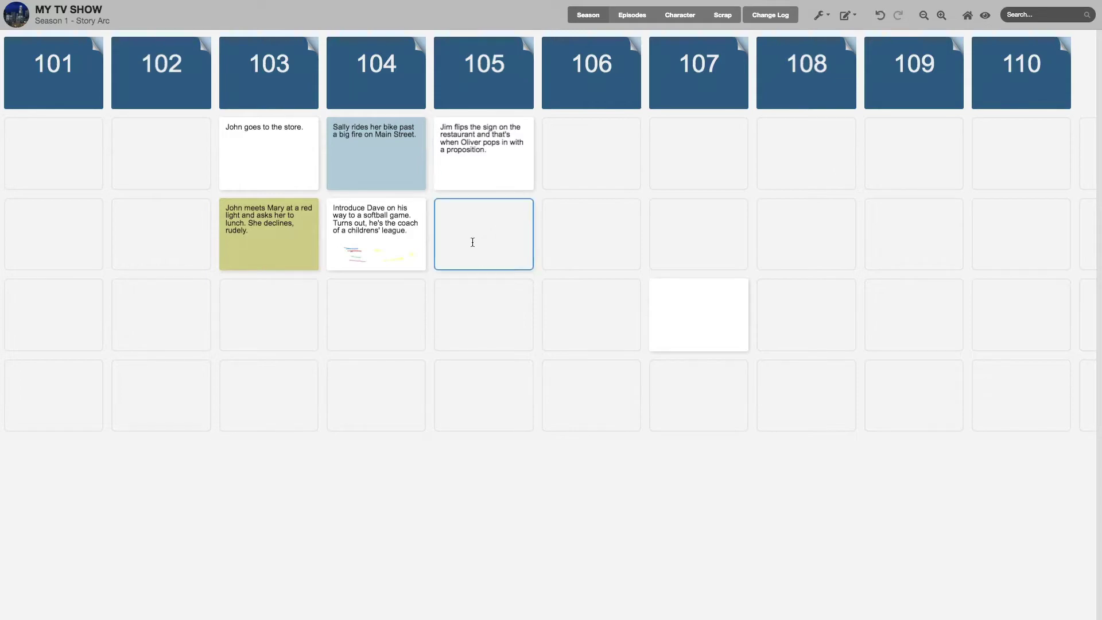
{"action": "type", "text": "Plot point here."}
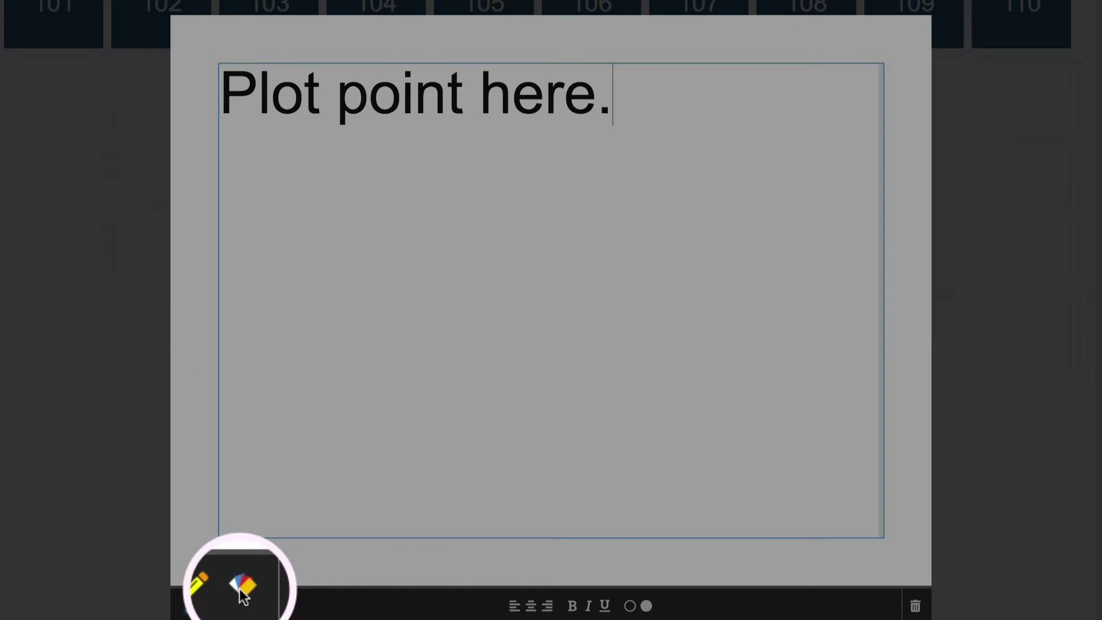
{"action": "left_click", "coordinate": [243, 591]}
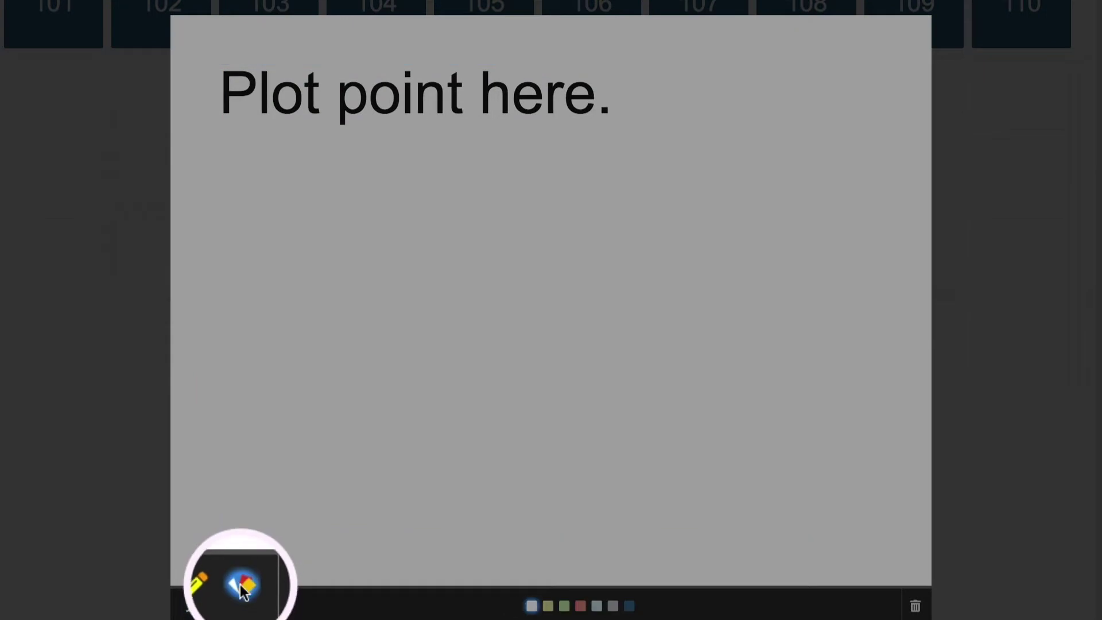
{"action": "left_click", "coordinate": [564, 606]}
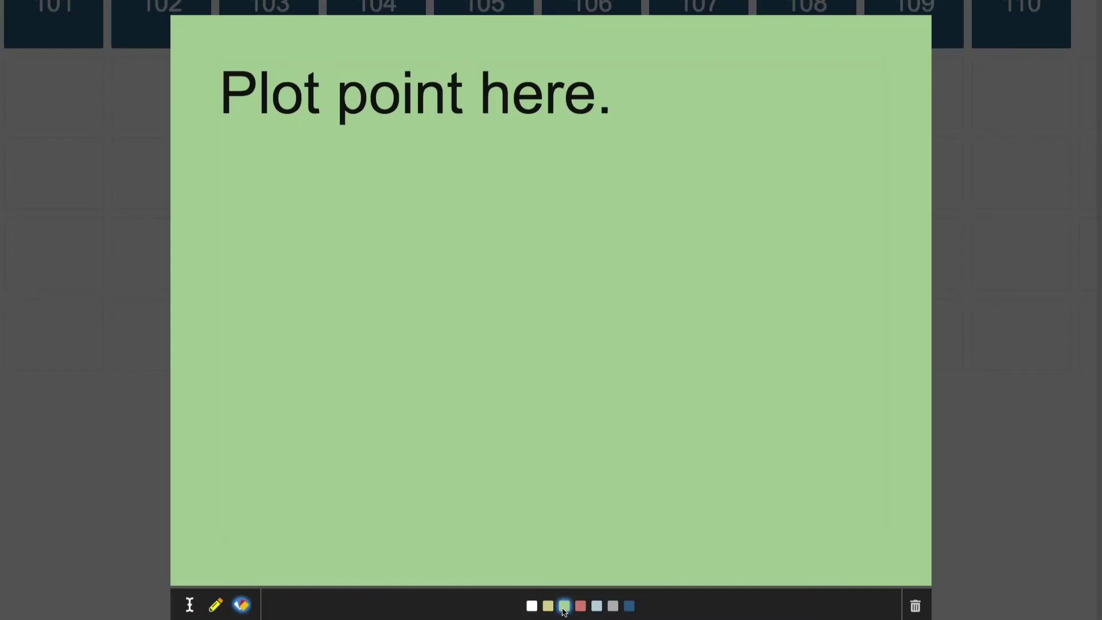
{"action": "left_click", "coordinate": [957, 529]}
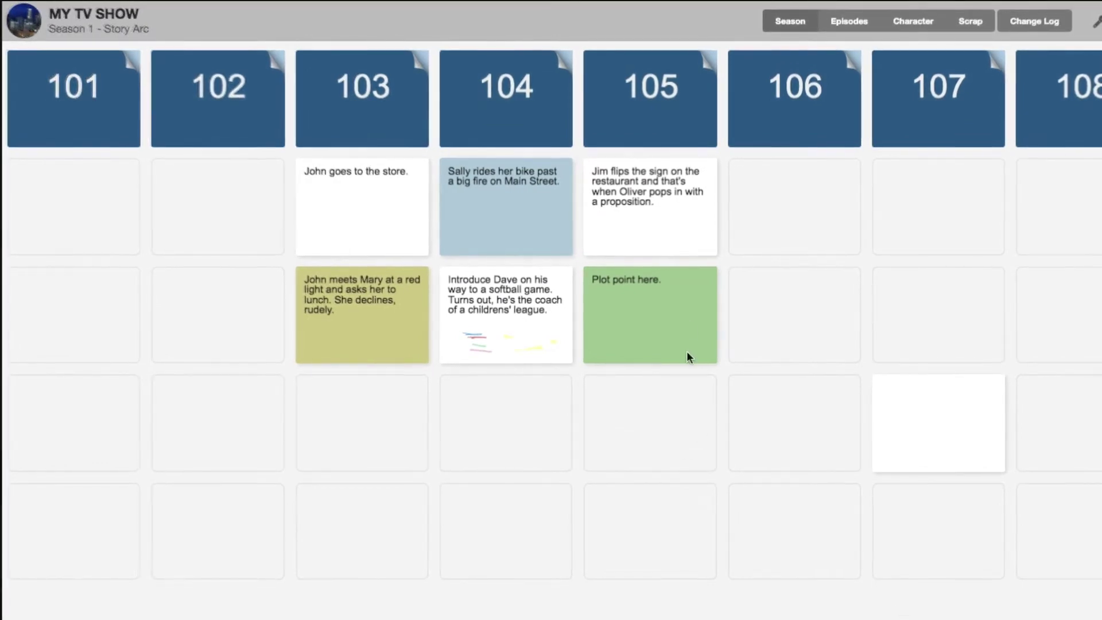
Move Jim into 103, Sally into 105's first row, and the green plot point into 104.
{"action": "left_click_drag", "start_coordinate": [654, 339], "coordinate": [573, 405]}
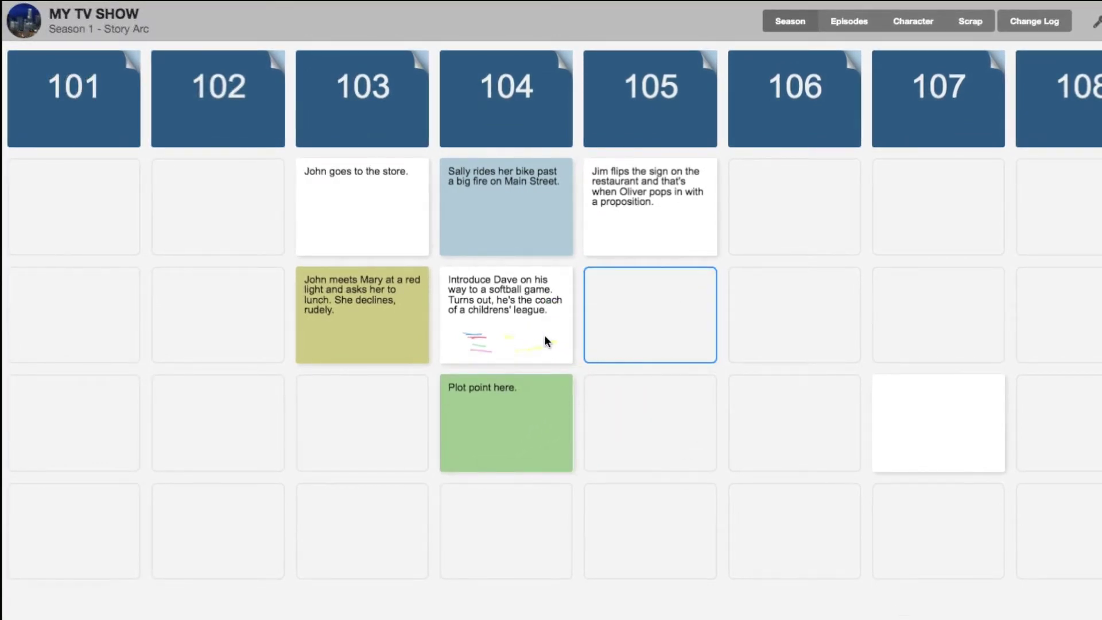
{"action": "left_click_drag", "start_coordinate": [632, 219], "coordinate": [632, 317]}
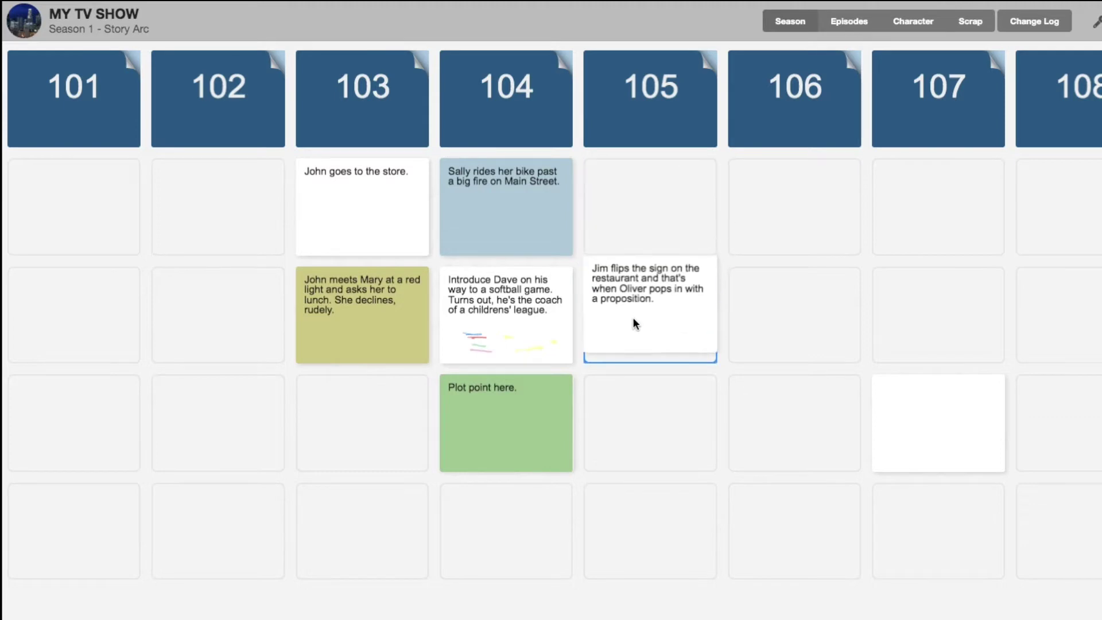
{"action": "left_click_drag", "start_coordinate": [539, 222], "coordinate": [654, 229]}
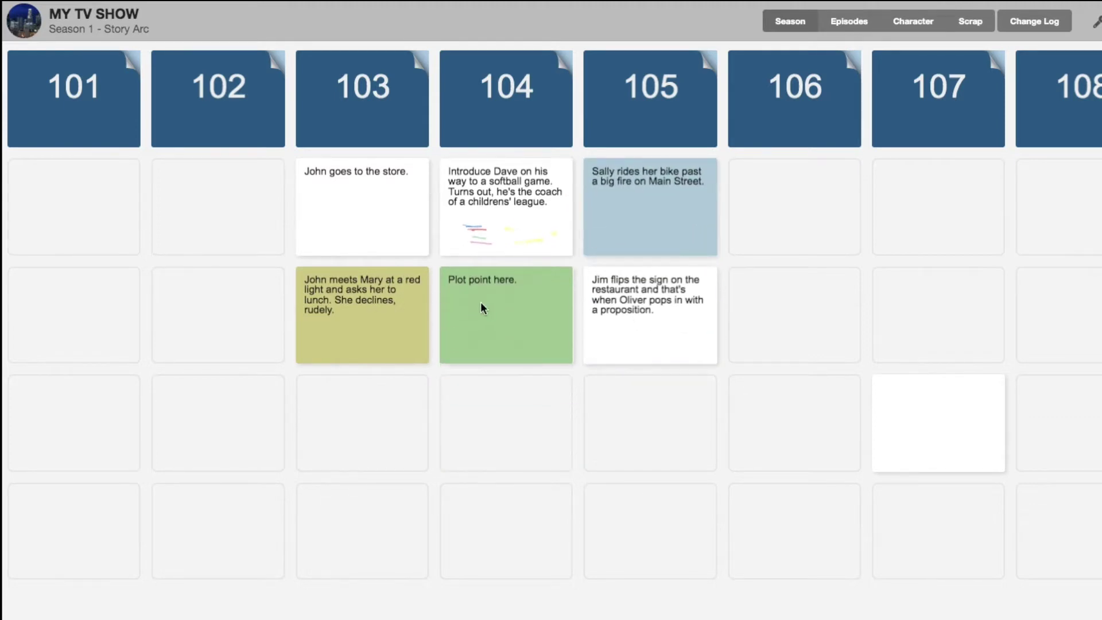
{"action": "left_click_drag", "start_coordinate": [670, 301], "coordinate": [426, 250]}
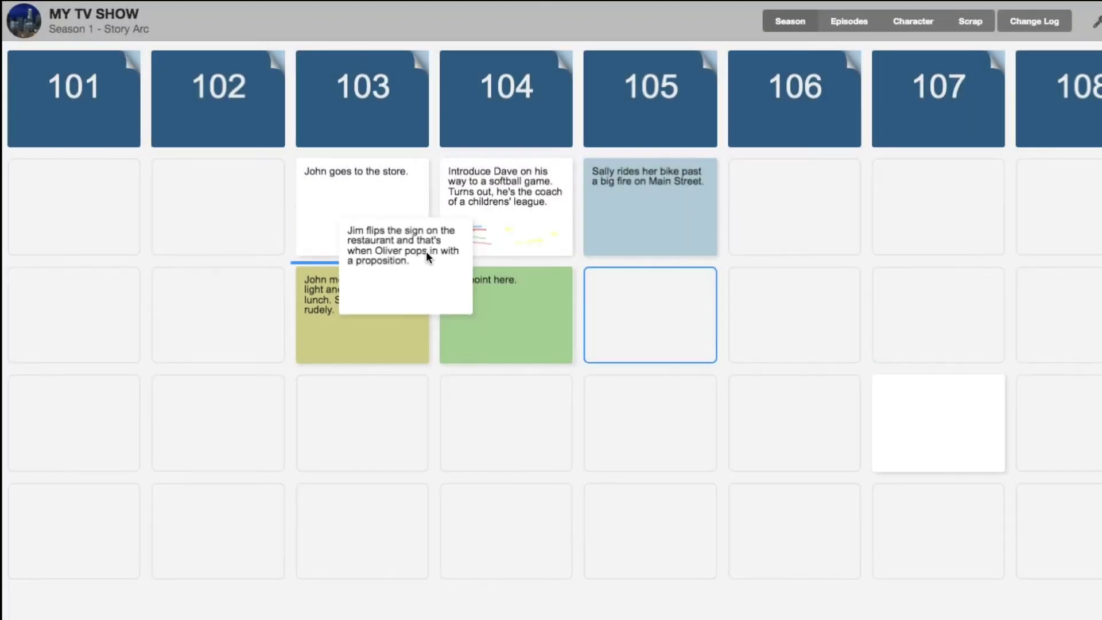
{"action": "left_click_drag", "start_coordinate": [425, 250], "coordinate": [426, 250]}
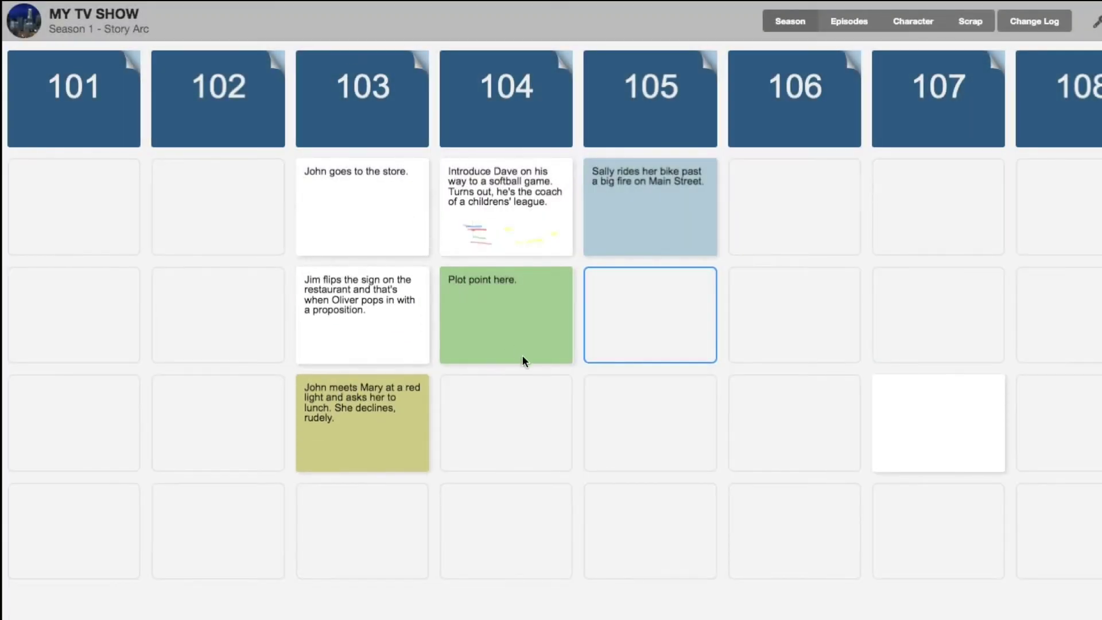
{"action": "left_click_drag", "start_coordinate": [521, 328], "coordinate": [405, 276]}
{"action": "left_click_drag", "start_coordinate": [359, 316], "coordinate": [500, 315]}
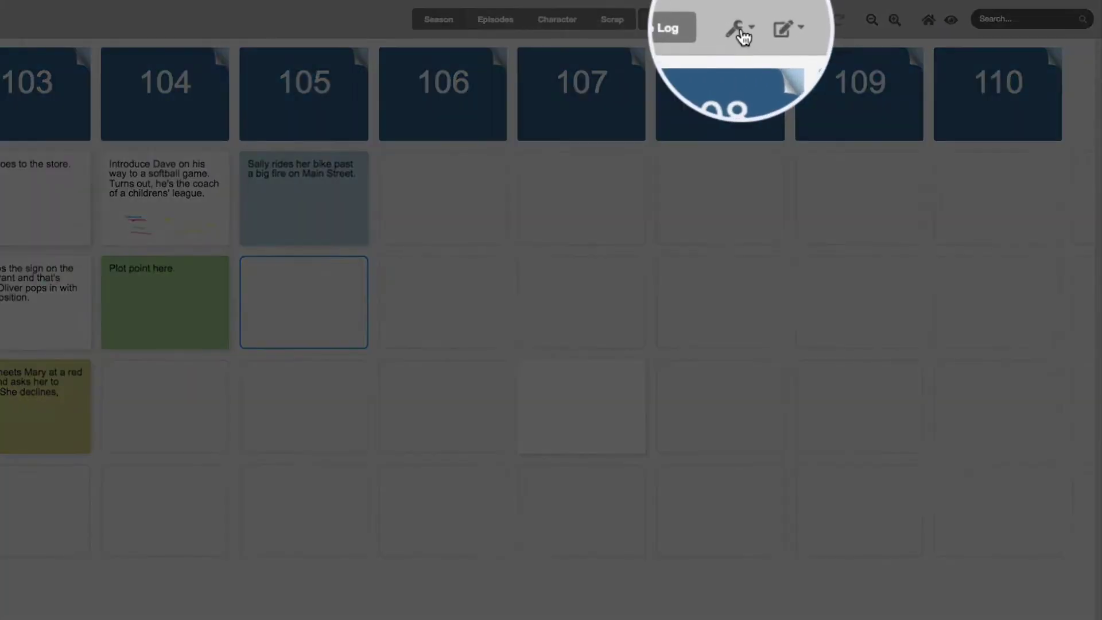
Show the navigation window alongside the season board via the board tools menu.
{"action": "left_click", "coordinate": [755, 20]}
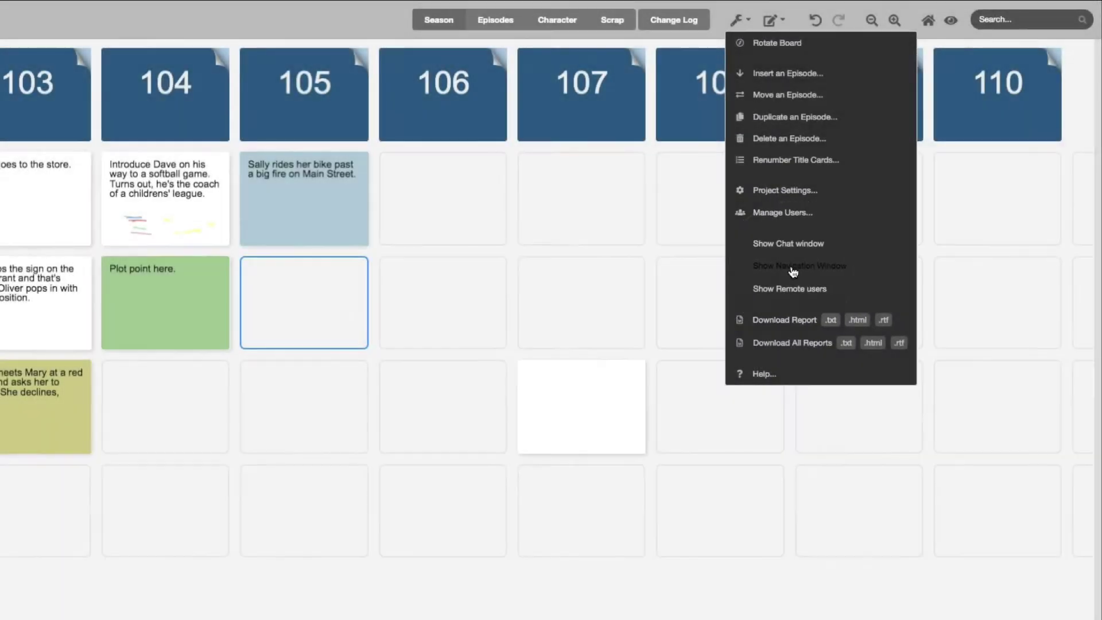
{"action": "left_click", "coordinate": [794, 269]}
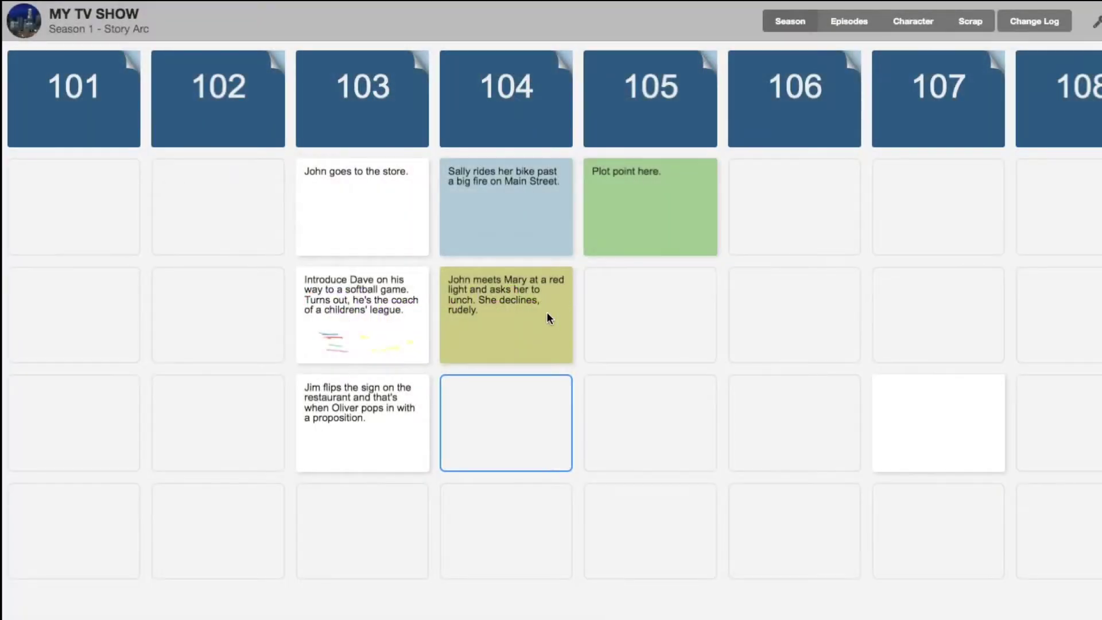
Stack the John meets Mary card onto the Introduce Dave card in episode 103.
{"action": "left_click_drag", "start_coordinate": [546, 311], "coordinate": [409, 309]}
{"action": "left_click_drag", "start_coordinate": [515, 295], "coordinate": [499, 302]}
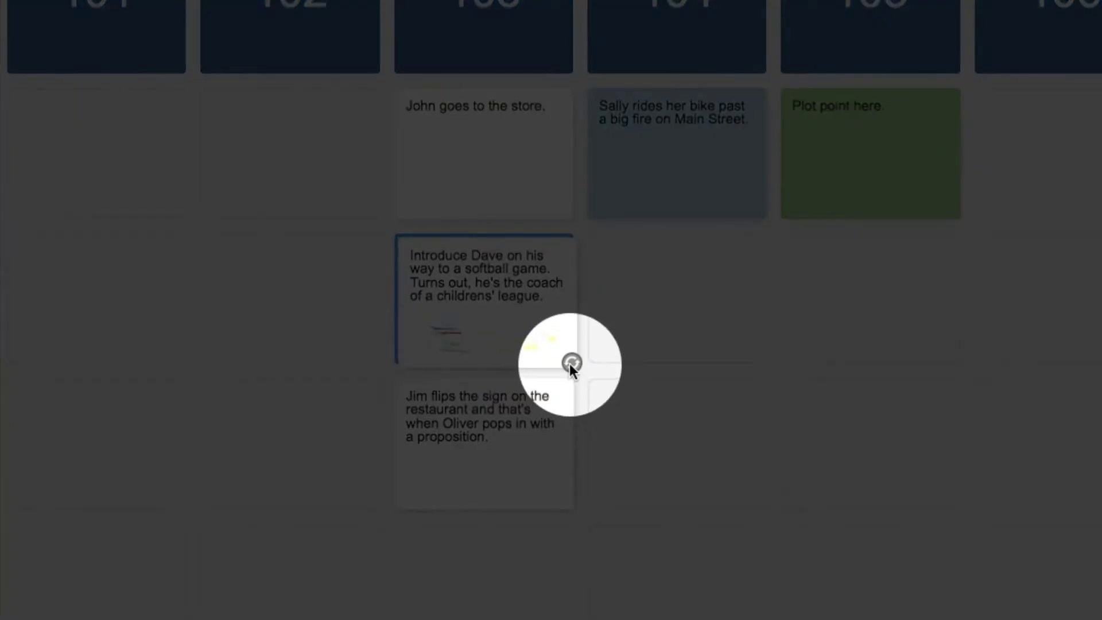
{"action": "left_click", "coordinate": [571, 363]}
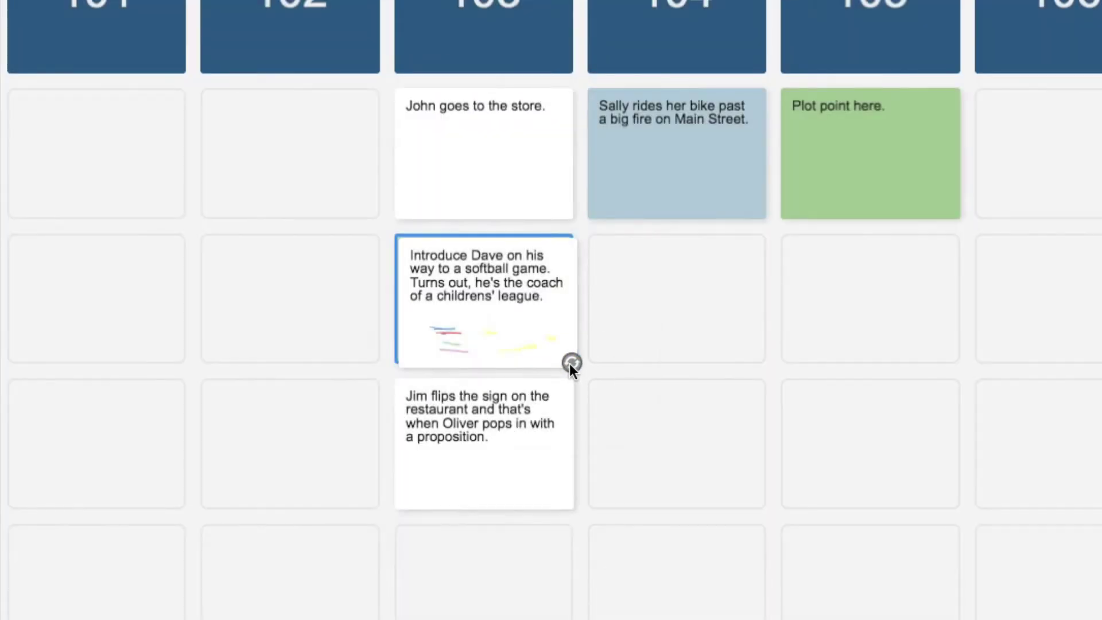
{"action": "left_click", "coordinate": [571, 362]}
{"action": "left_click", "coordinate": [571, 363]}
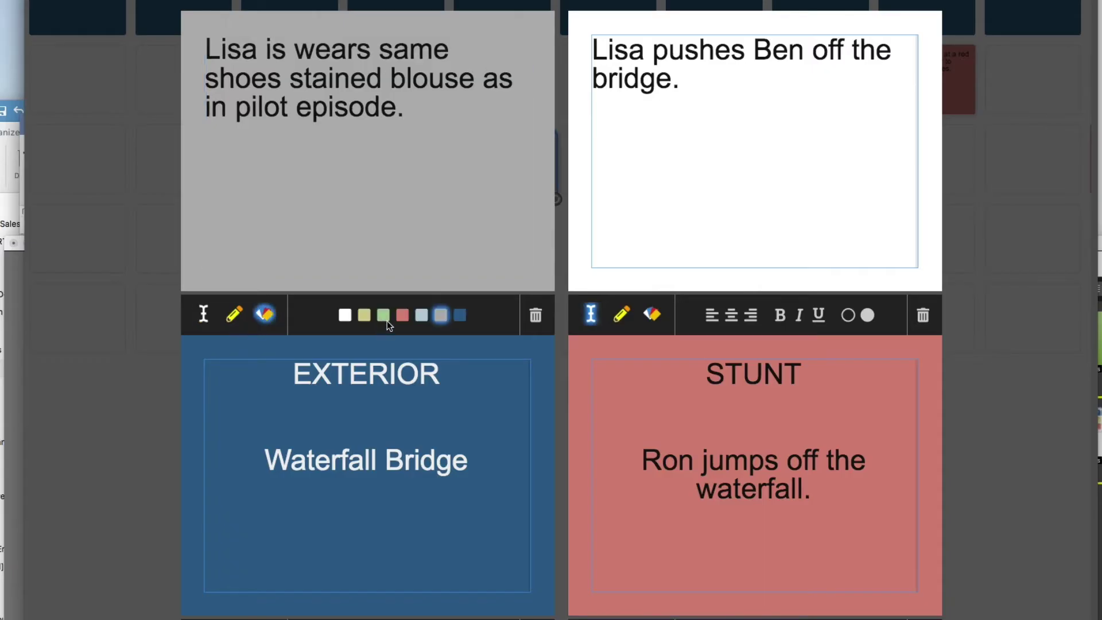
Turn the stained-blouse card green and end the bridge card with 'into the rapids.'.
{"action": "left_click", "coordinate": [384, 315]}
{"action": "key", "text": "BackSpace"}
{"action": "type", "text": "into the"}
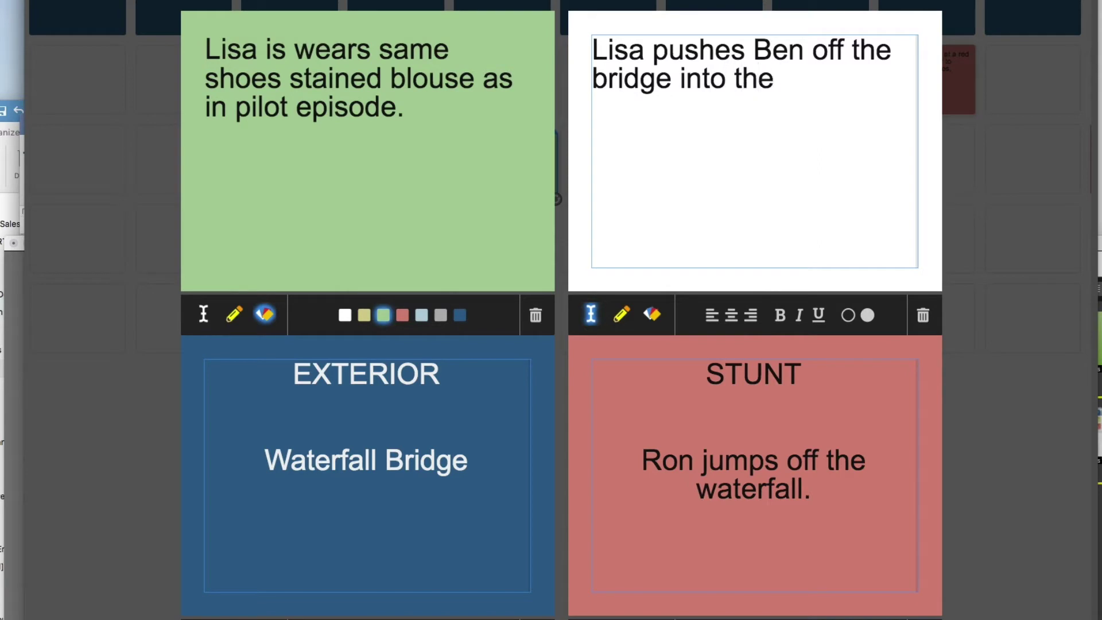
{"action": "type", "text": " rapids."}
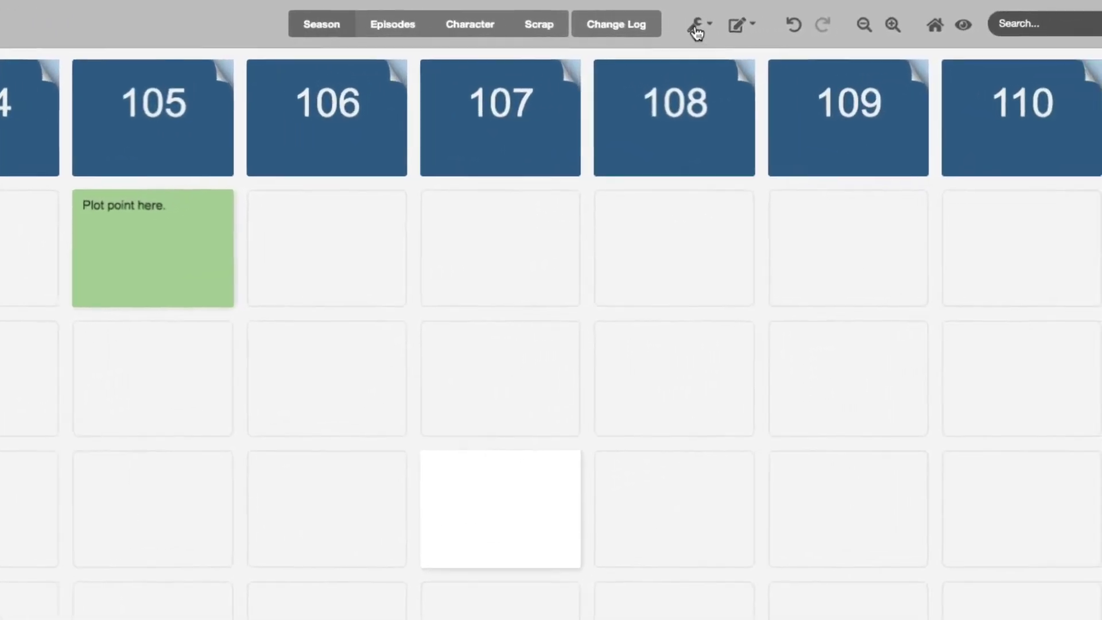
Insert a new episode column after episode 103.
{"action": "left_click", "coordinate": [696, 29]}
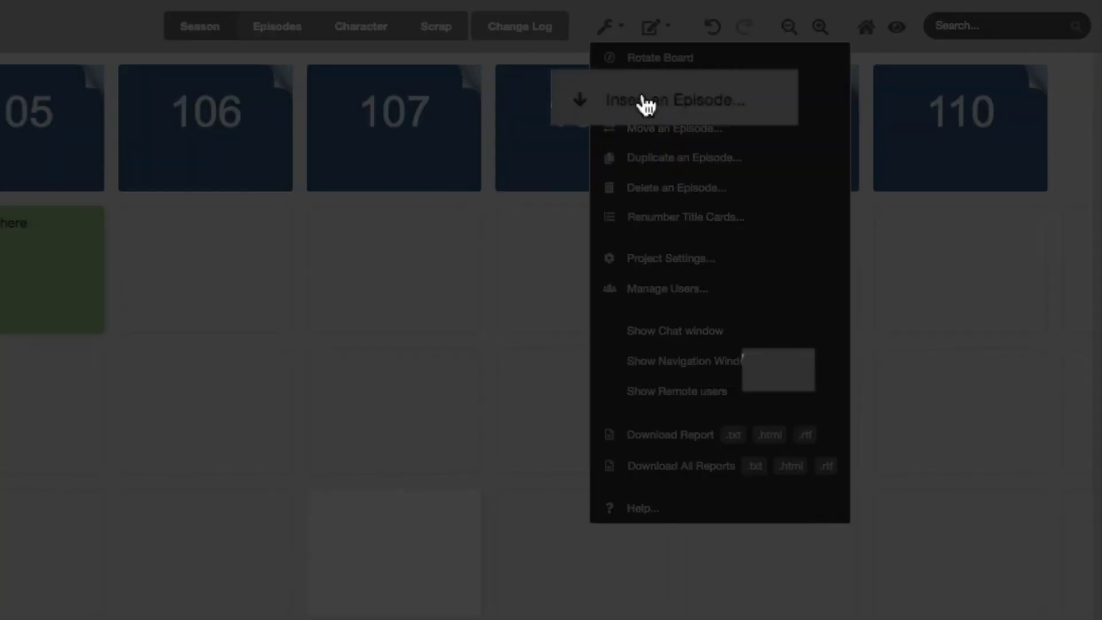
{"action": "left_click", "coordinate": [645, 105]}
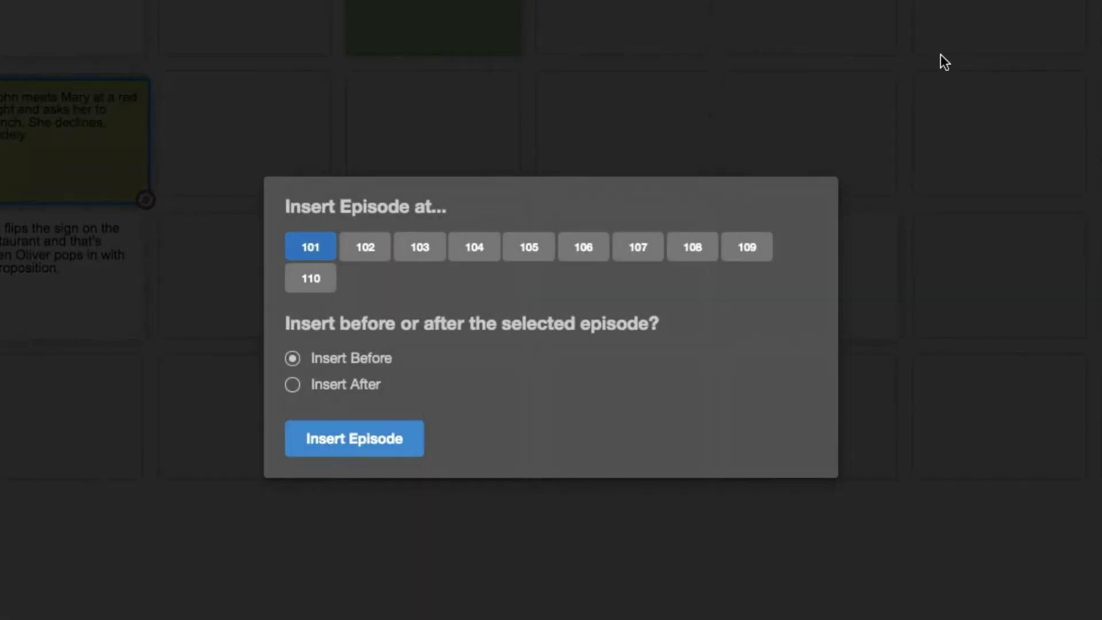
{"action": "left_click", "coordinate": [435, 253]}
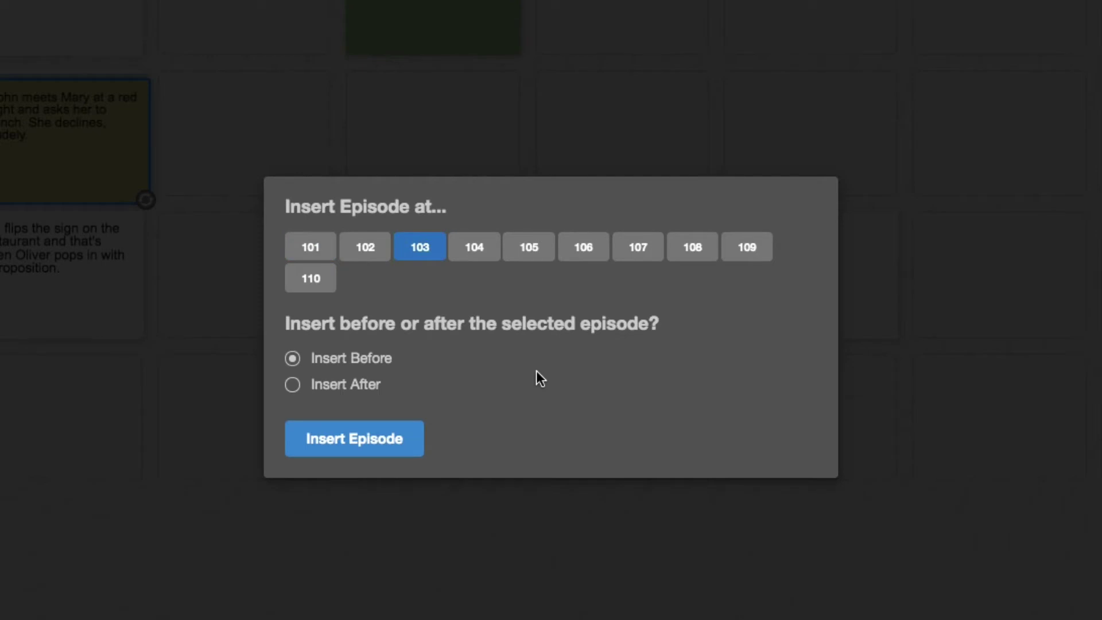
{"action": "left_click", "coordinate": [291, 387]}
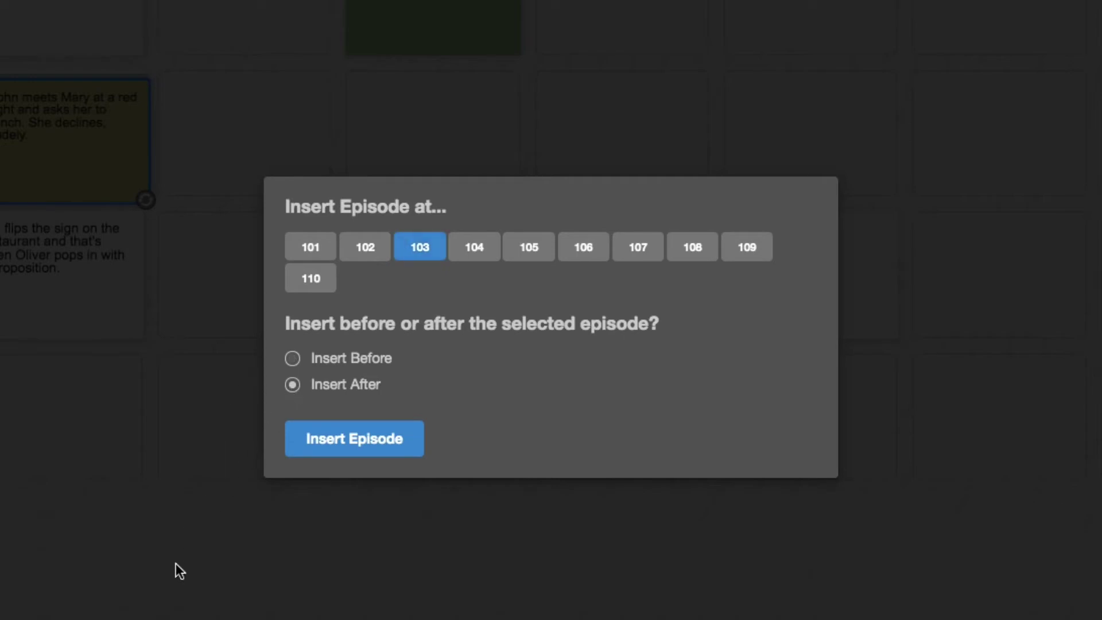
{"action": "left_click", "coordinate": [383, 452]}
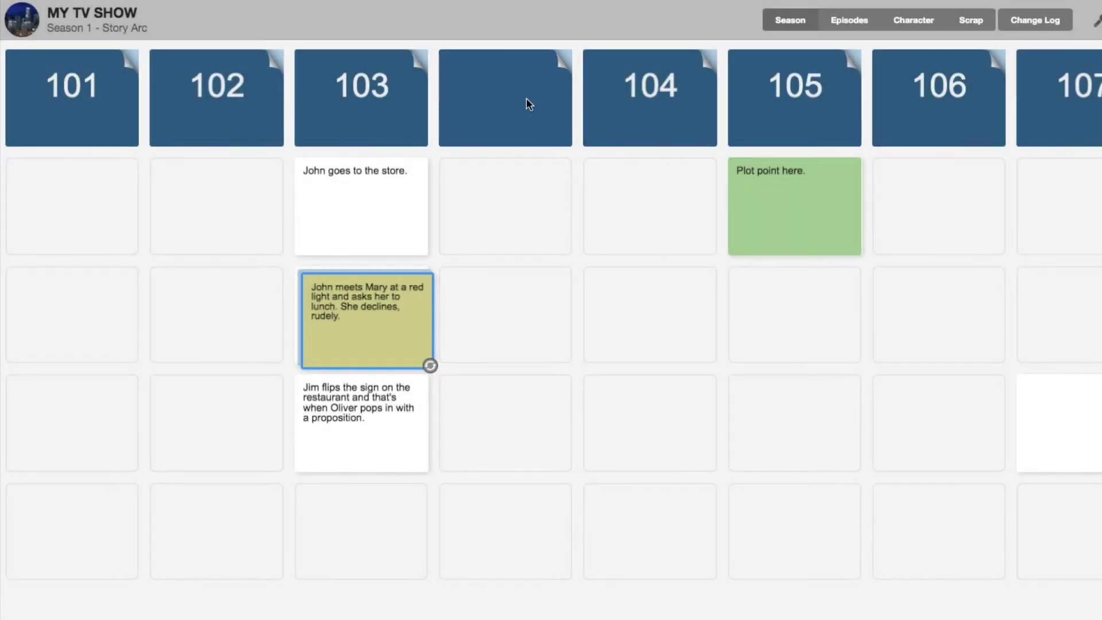
Title the new episode column 103alt and close the episode editor.
{"action": "double_click", "coordinate": [528, 104]}
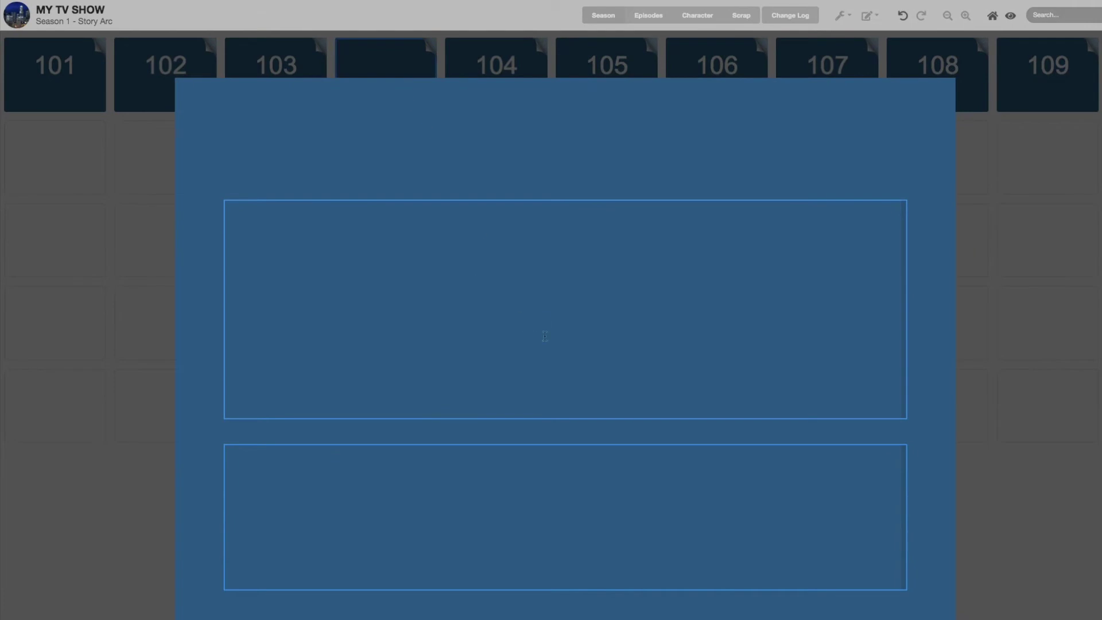
{"action": "type", "text": "103alt"}
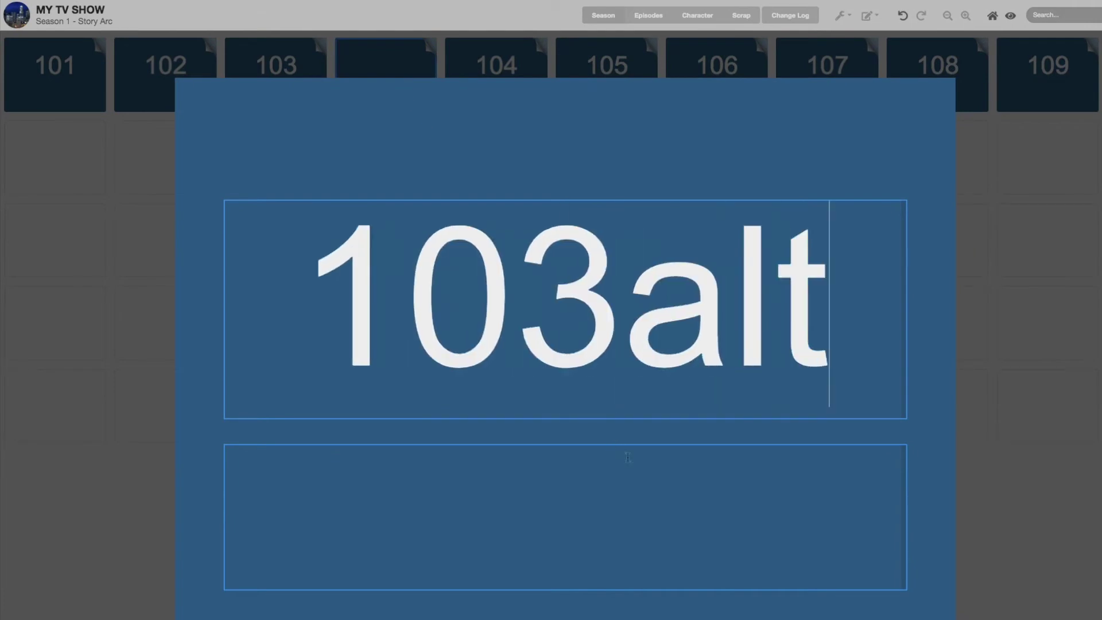
{"action": "left_click", "coordinate": [631, 527]}
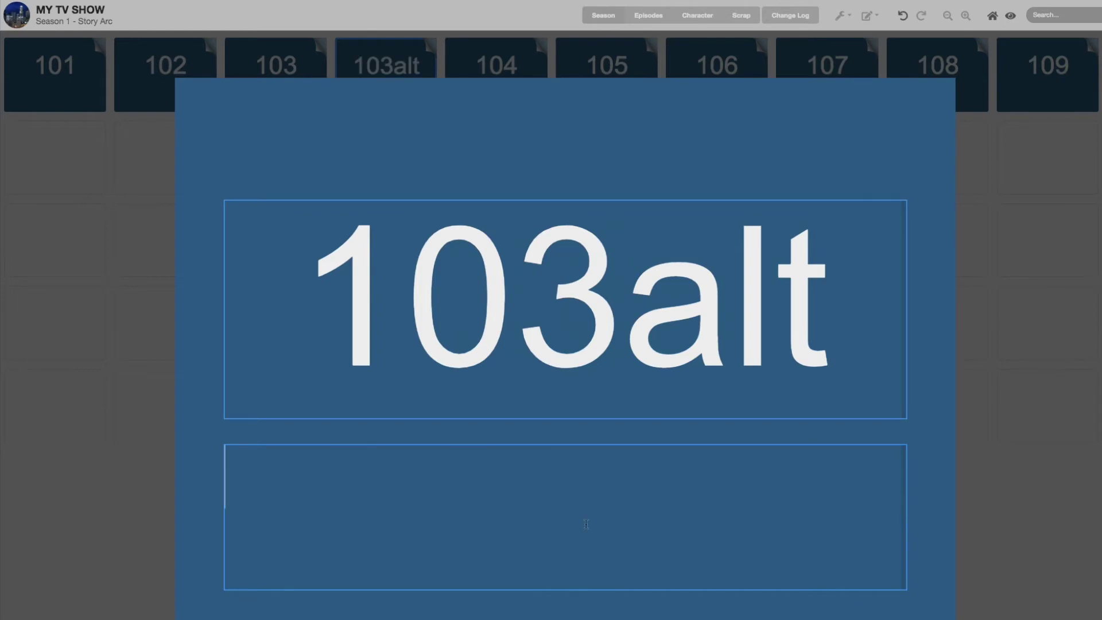
{"action": "key", "text": "Escape"}
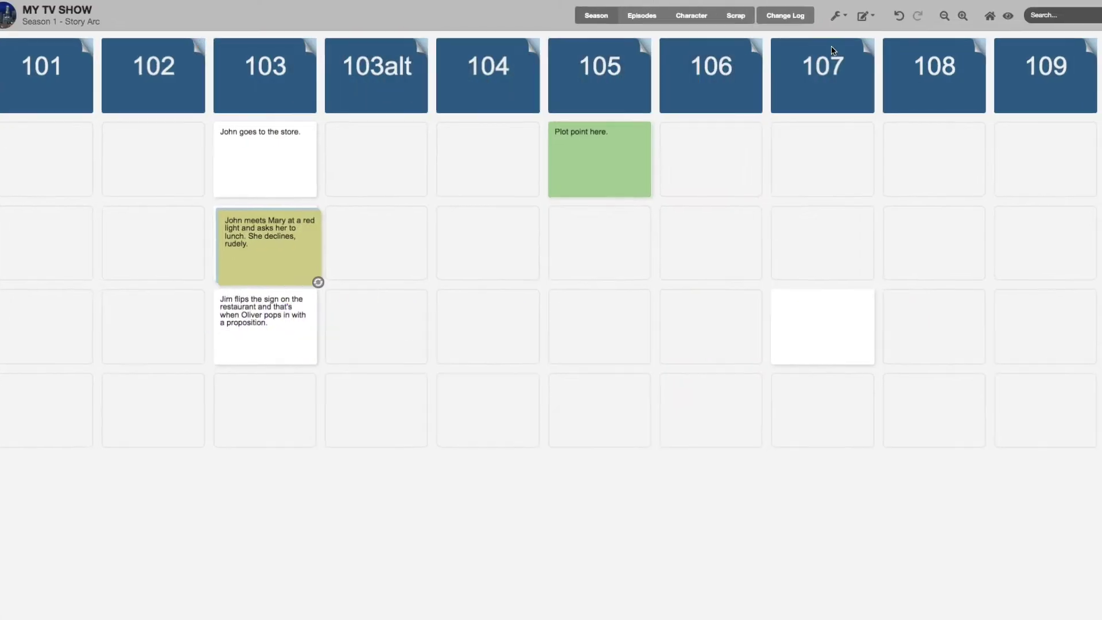
Duplicate episode 103 into a new 103.2 column copying its store, Mary and Jim cards.
{"action": "left_click", "coordinate": [835, 15]}
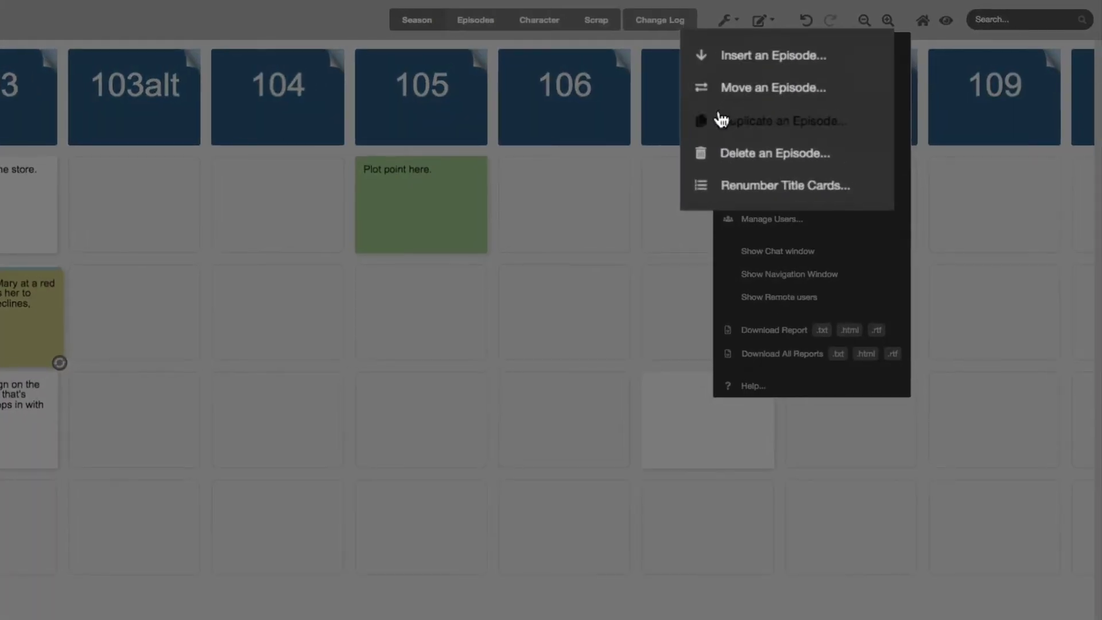
{"action": "left_click", "coordinate": [717, 119]}
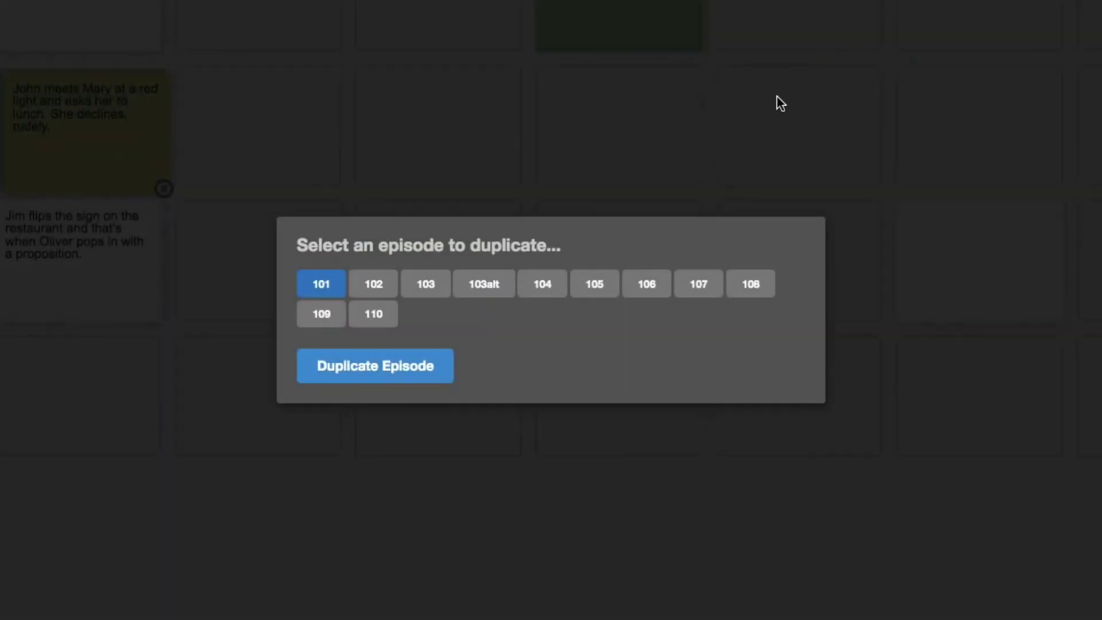
{"action": "left_click", "coordinate": [425, 289]}
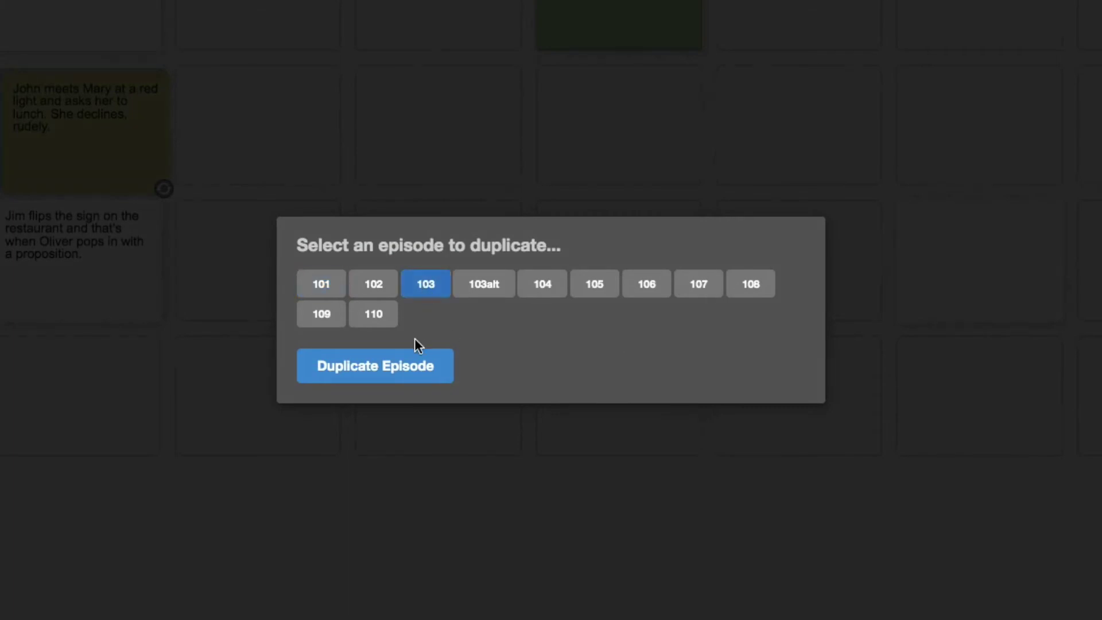
{"action": "left_click", "coordinate": [415, 378]}
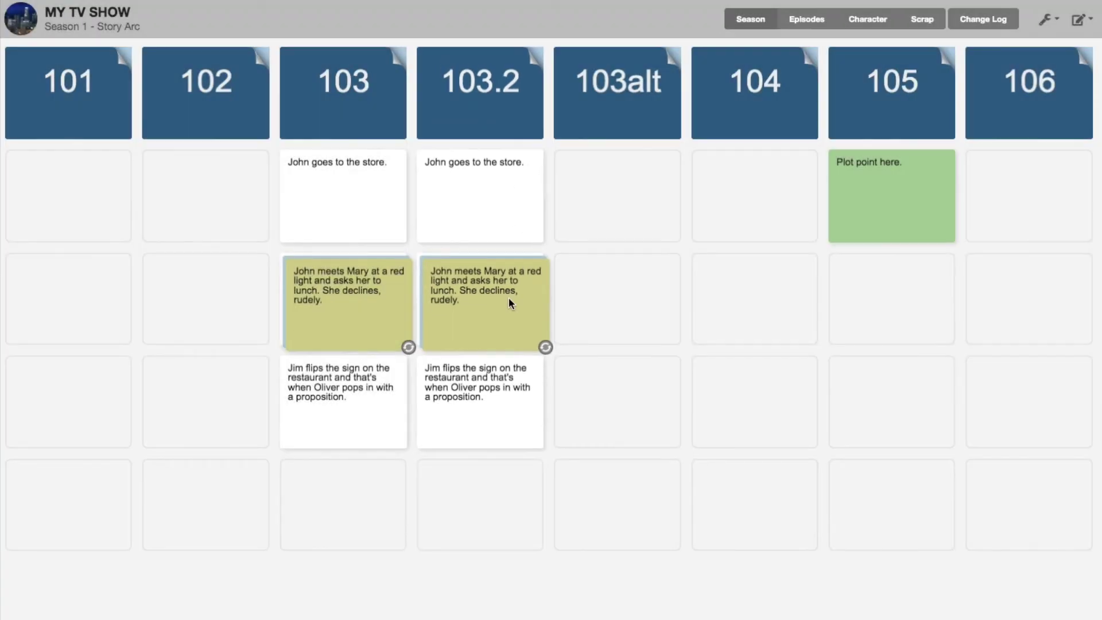
Move John meets Mary below Jim in 103.2, then paste a copy into the neighbouring column.
{"action": "left_click_drag", "start_coordinate": [509, 297], "coordinate": [476, 490]}
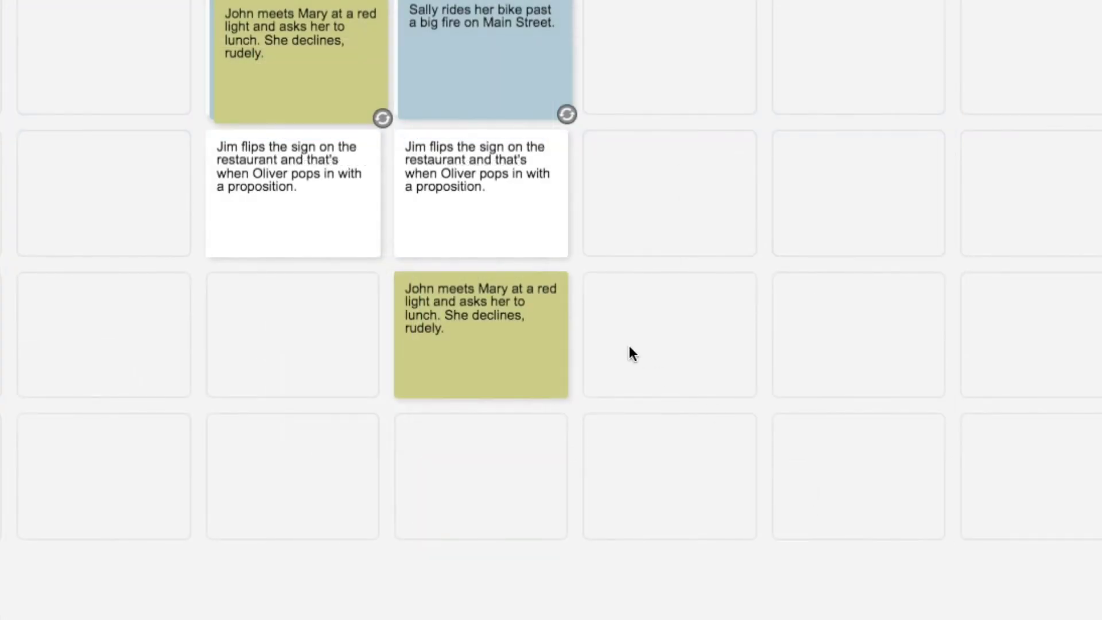
{"action": "left_click", "coordinate": [506, 326]}
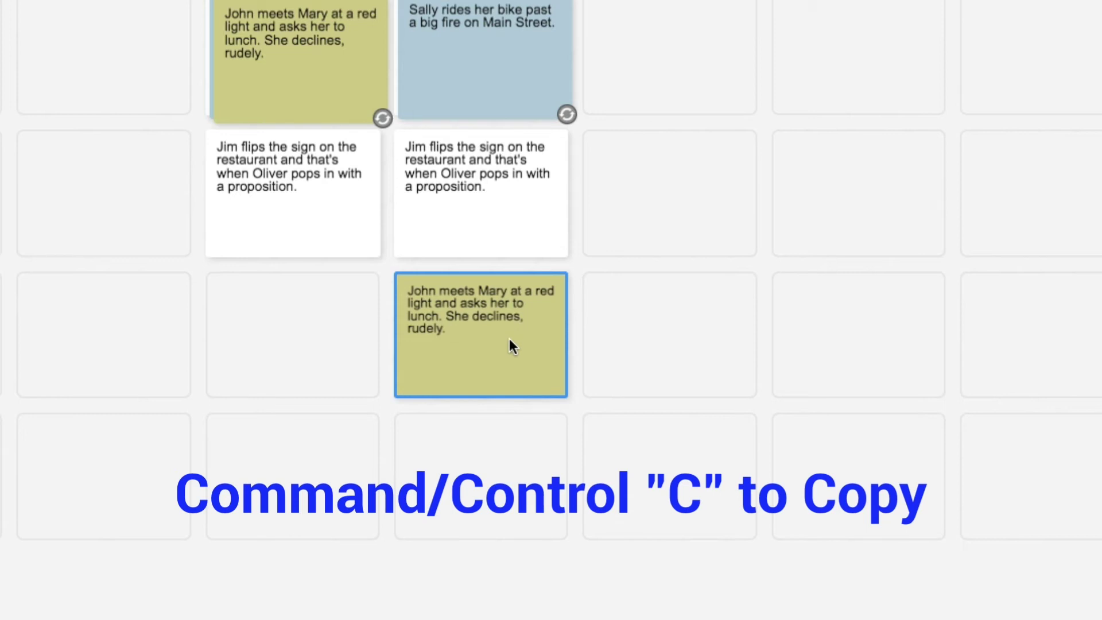
{"action": "left_click", "coordinate": [682, 355]}
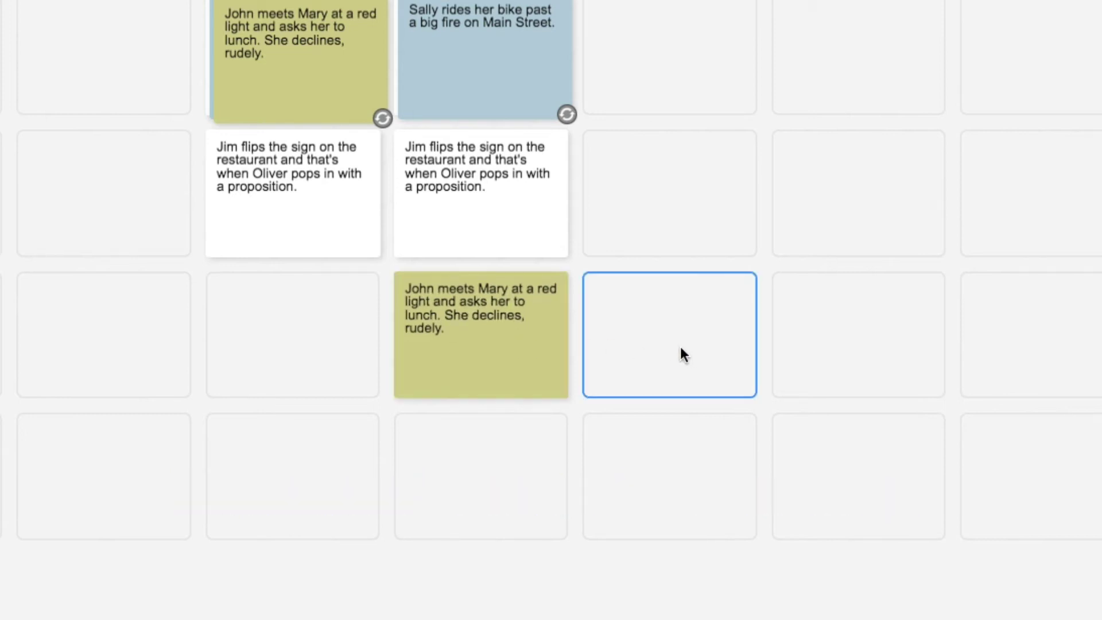
{"action": "key", "text": "ctrl+v"}
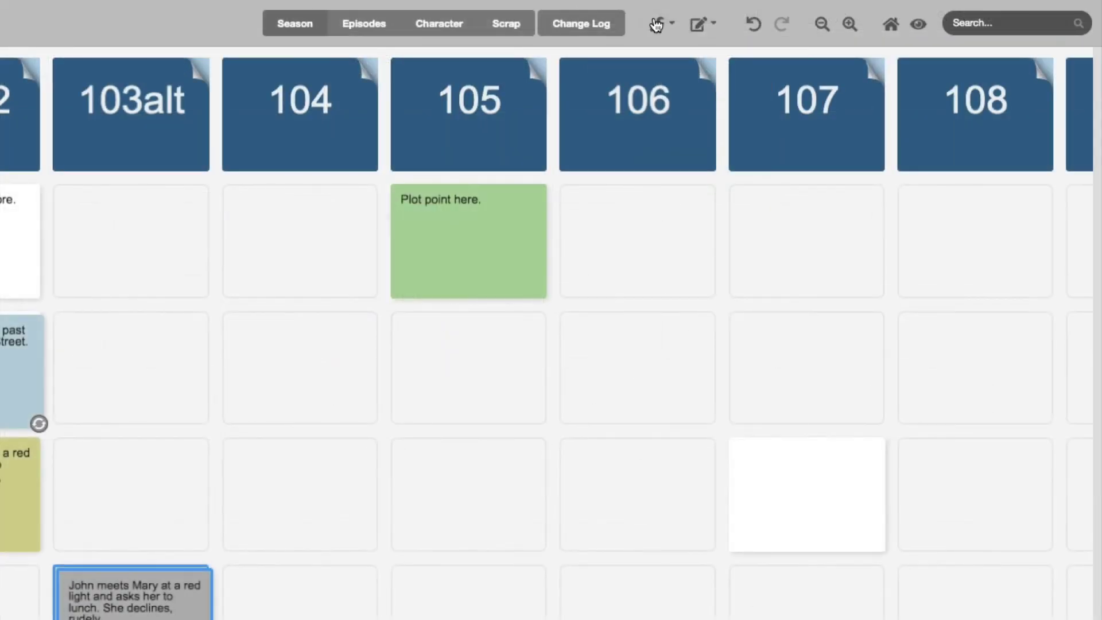
Delete episode 103alt from the board and confirm the deletion.
{"action": "left_click", "coordinate": [834, 15]}
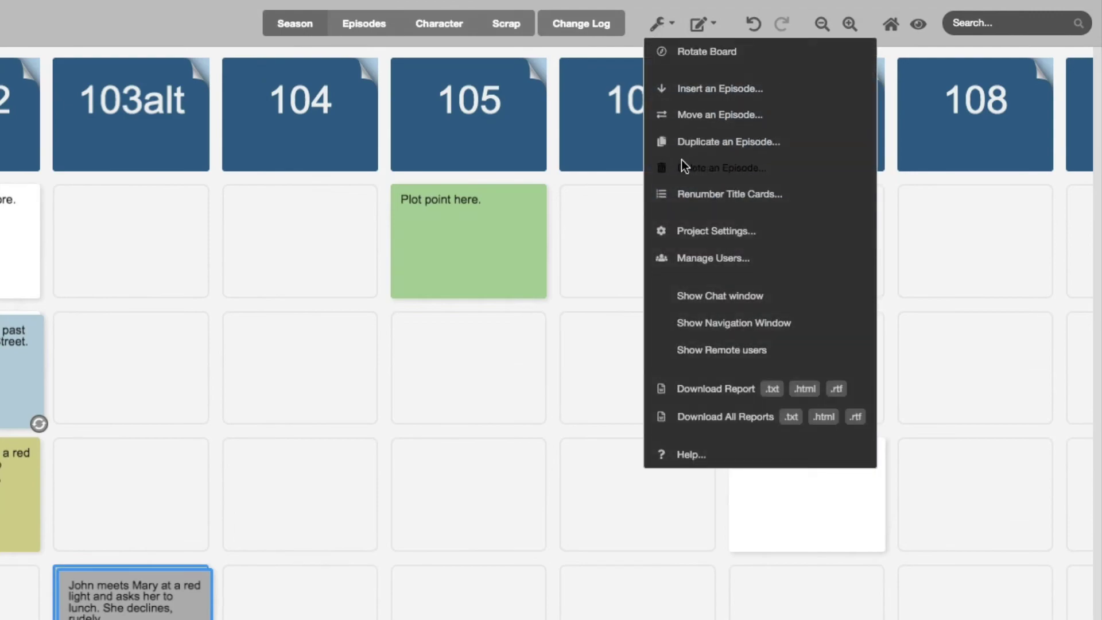
{"action": "left_click", "coordinate": [681, 162]}
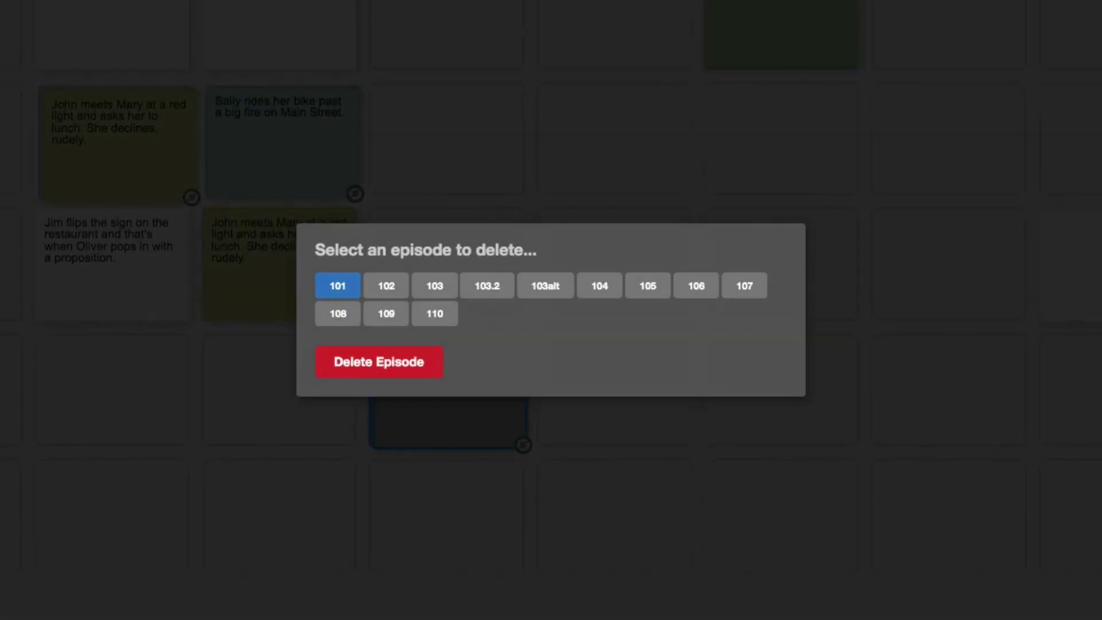
{"action": "left_click", "coordinate": [525, 289]}
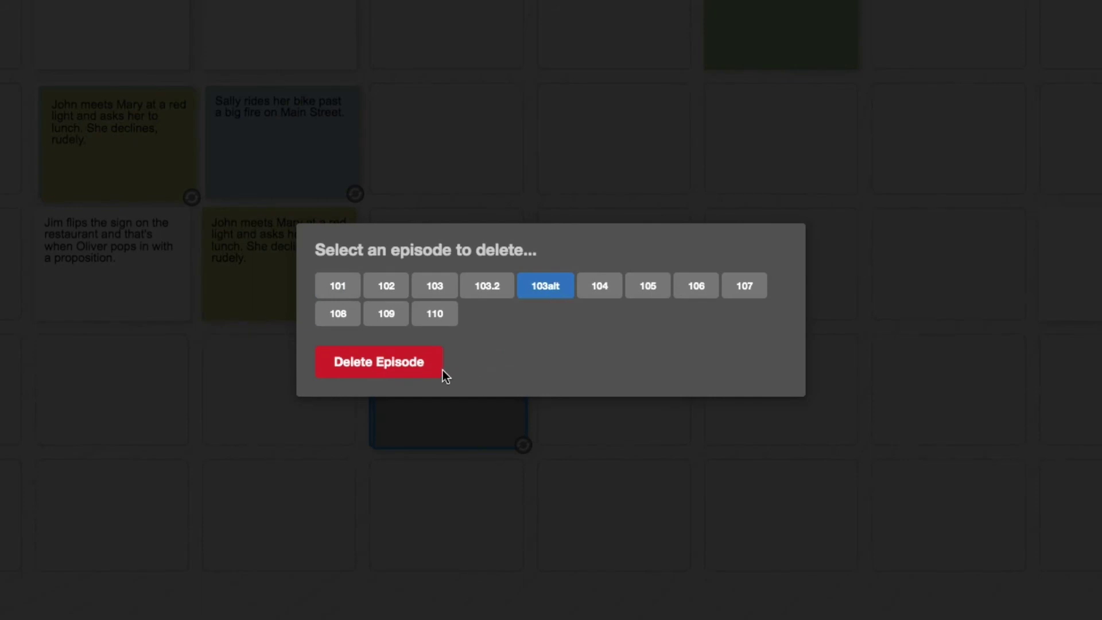
{"action": "left_click", "coordinate": [419, 367]}
{"action": "left_click", "coordinate": [433, 322]}
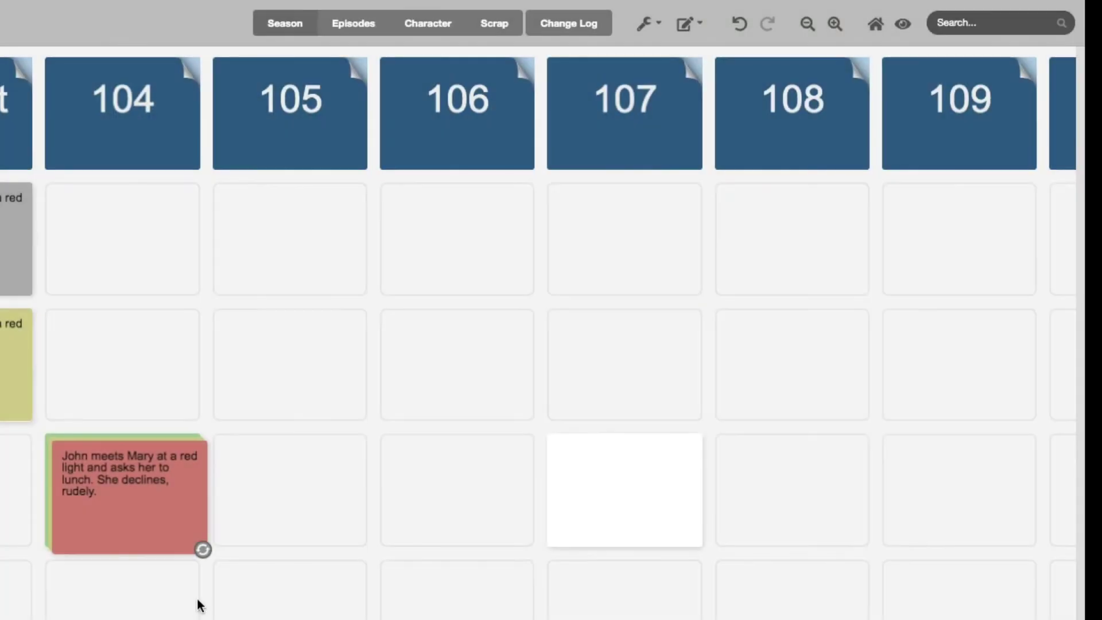
Renumber the episode title cards so the columns run consecutively from 101 to 111.
{"action": "left_click", "coordinate": [648, 30]}
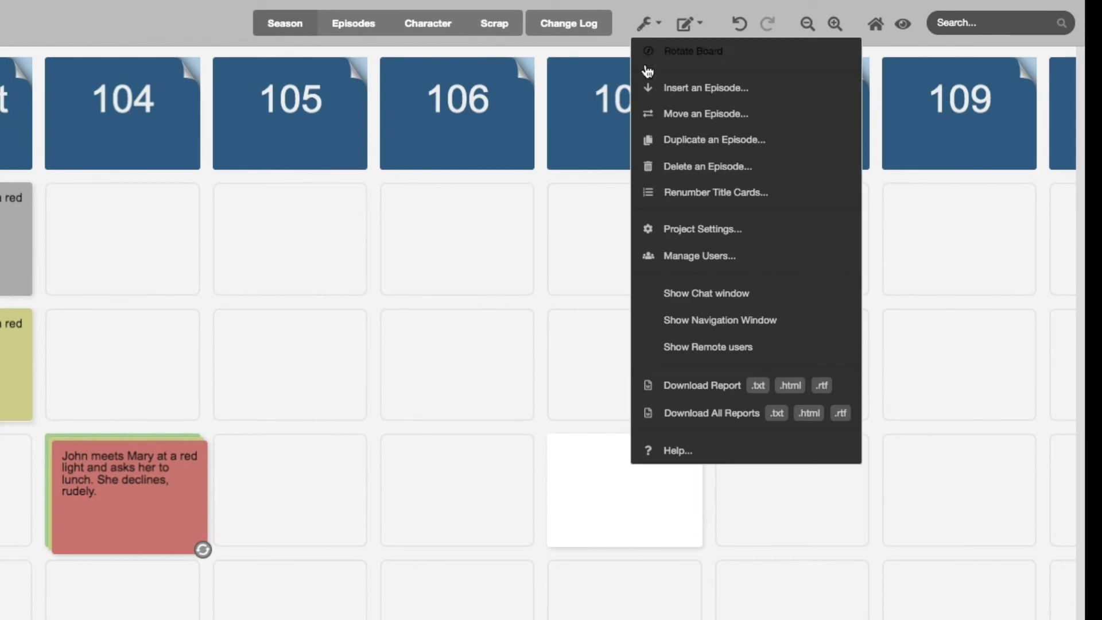
{"action": "left_click", "coordinate": [658, 192]}
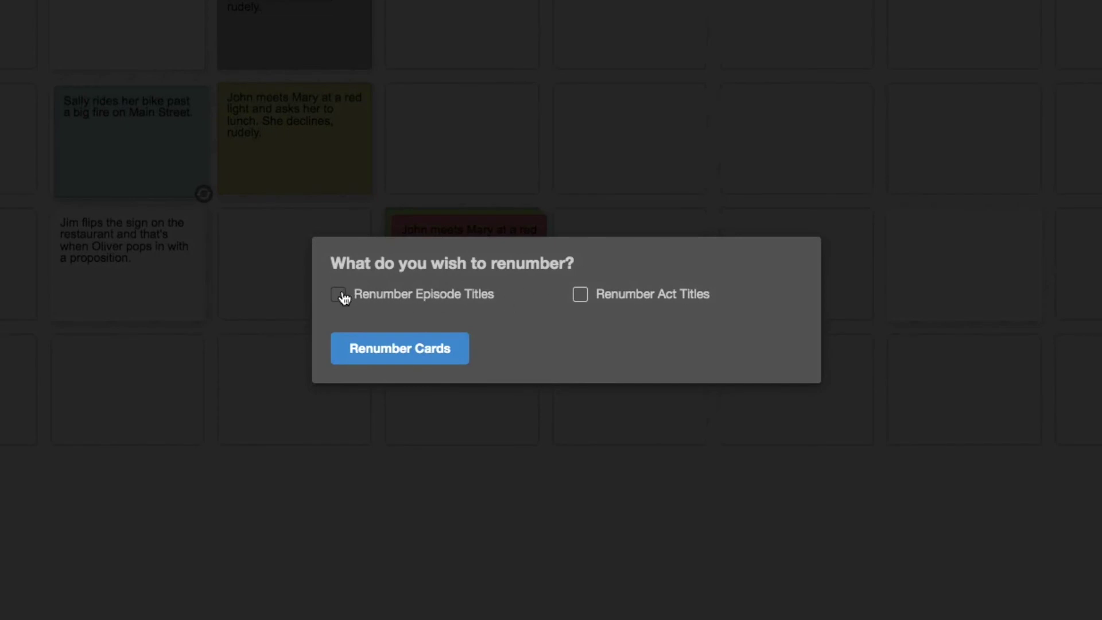
{"action": "left_click", "coordinate": [340, 295]}
{"action": "left_click", "coordinate": [358, 356]}
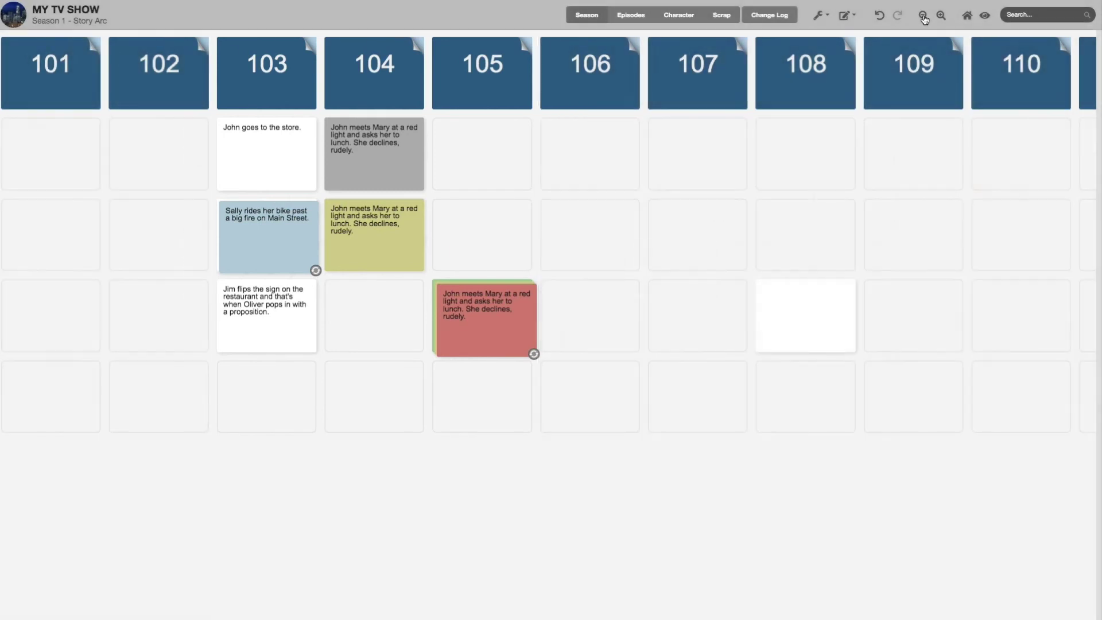
{"action": "left_click", "coordinate": [922, 16]}
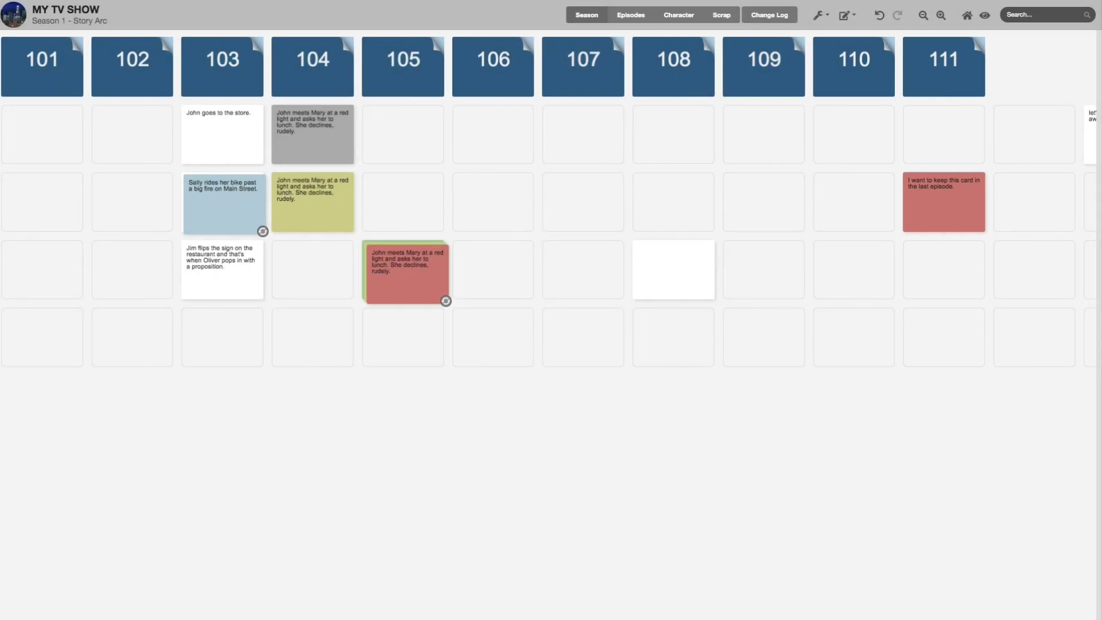
Reduce the season's Number of Episodes from 11 to 10, then bring up the Move Episode dialog.
{"action": "left_click", "coordinate": [818, 16]}
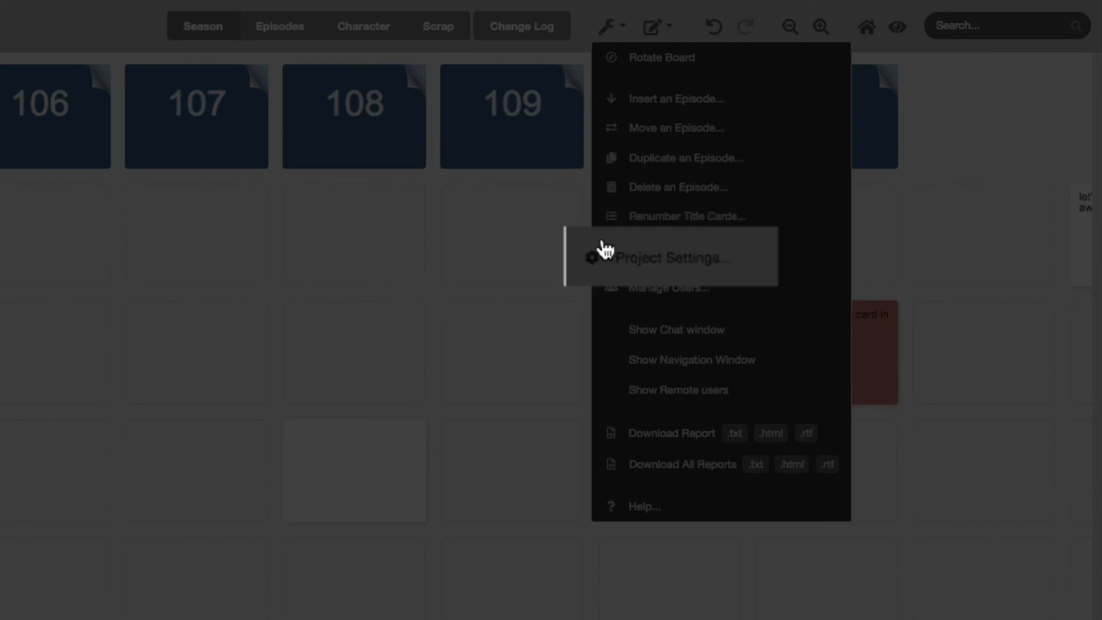
{"action": "left_click", "coordinate": [622, 261]}
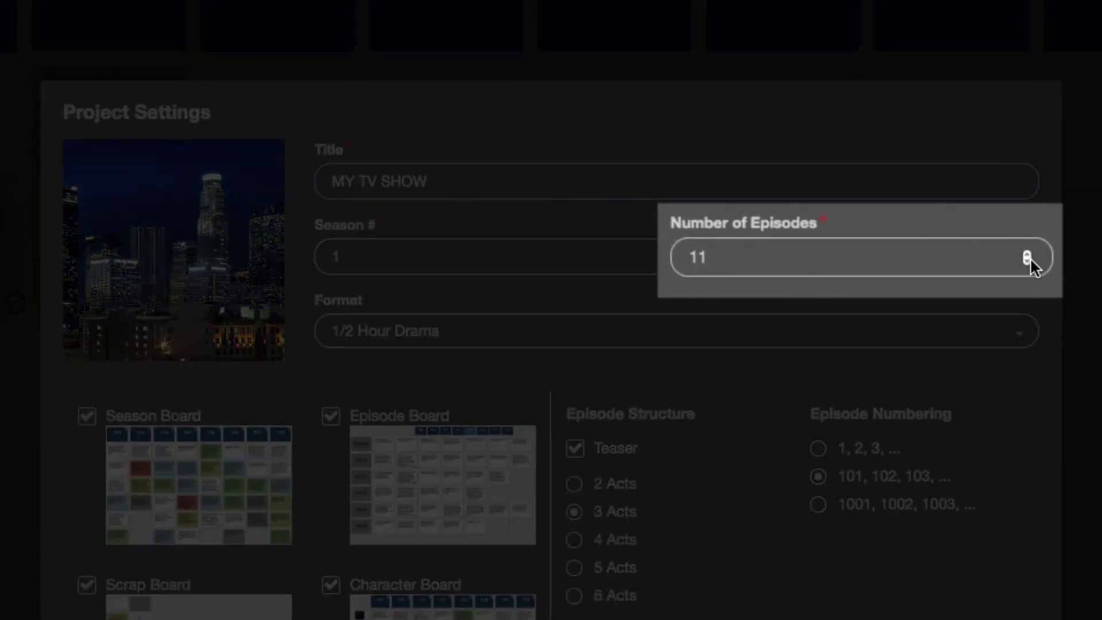
{"action": "left_click", "coordinate": [1025, 261]}
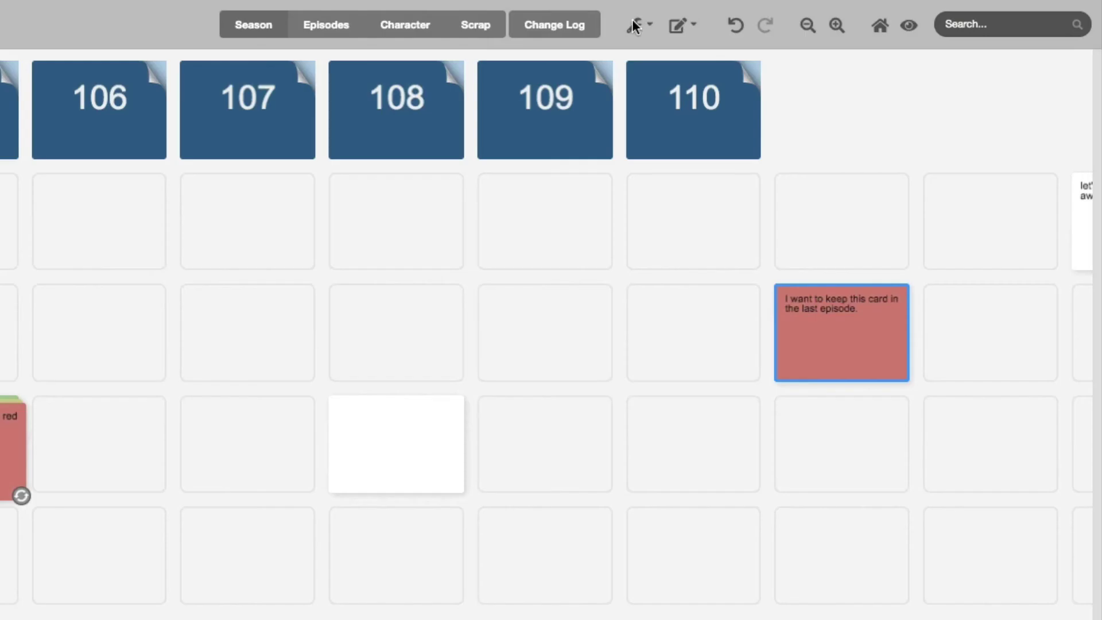
{"action": "left_click", "coordinate": [633, 23]}
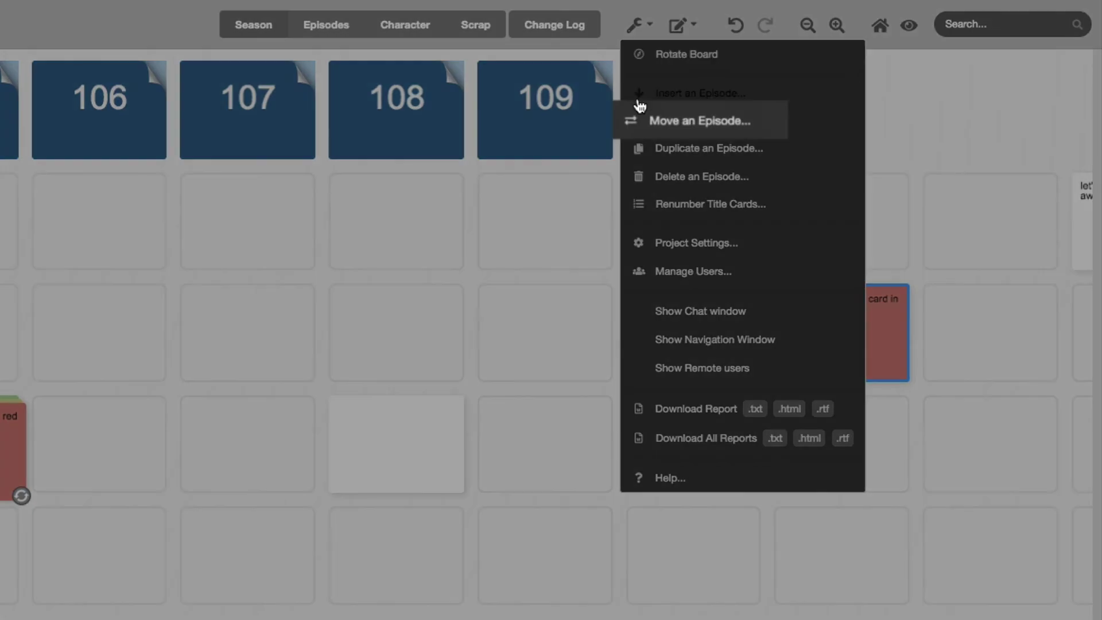
{"action": "left_click", "coordinate": [635, 121]}
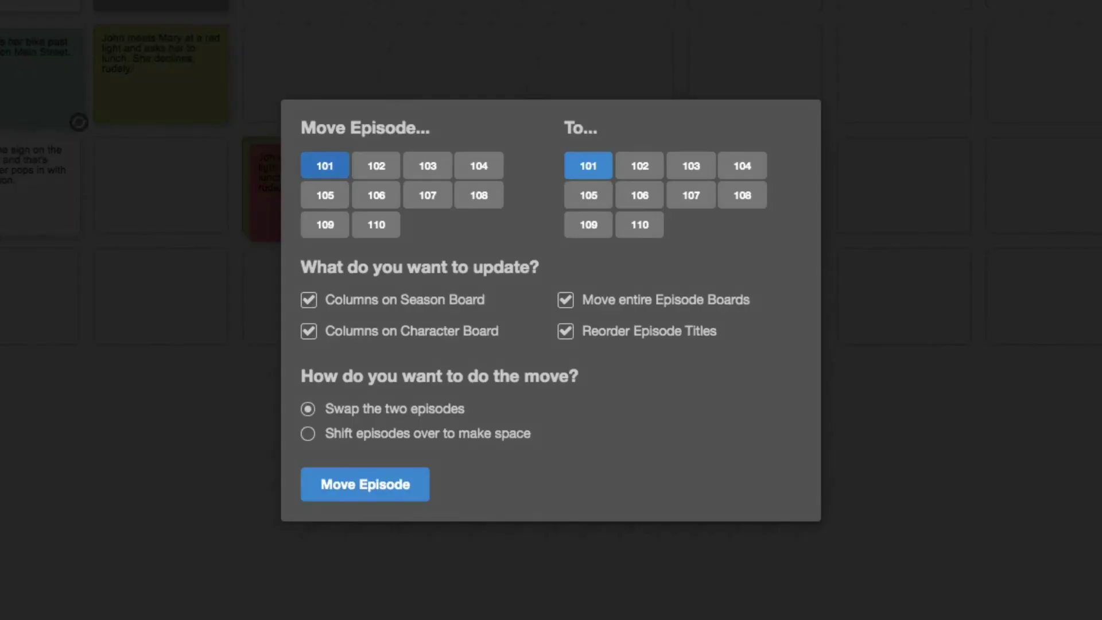